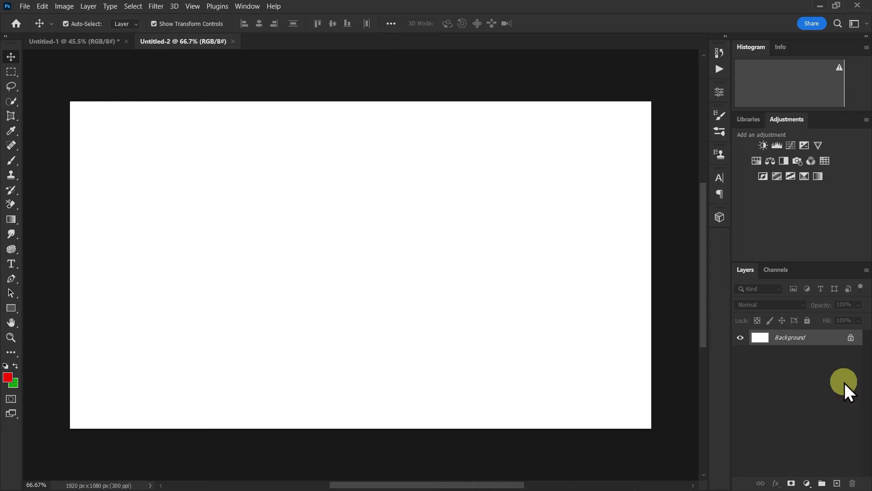
# Type the word 'RAM' on the blank canvas and commit the text layer
pyautogui.click(11, 264)
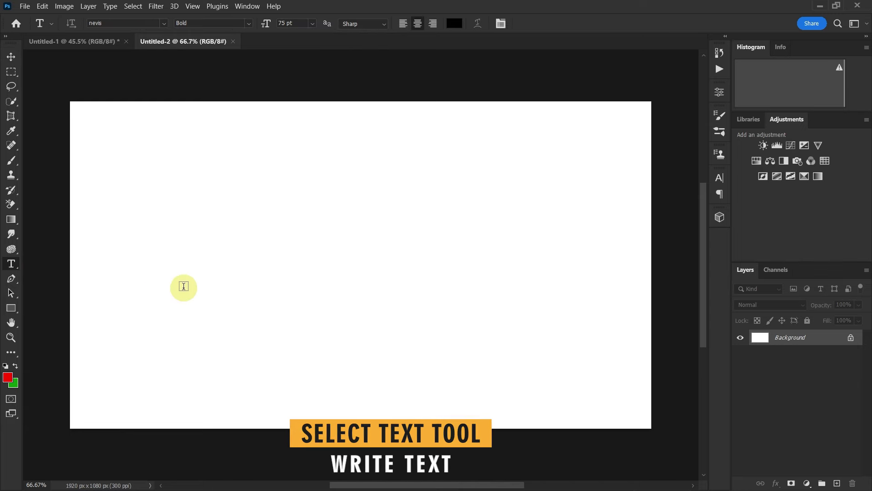
pyautogui.click(264, 272)
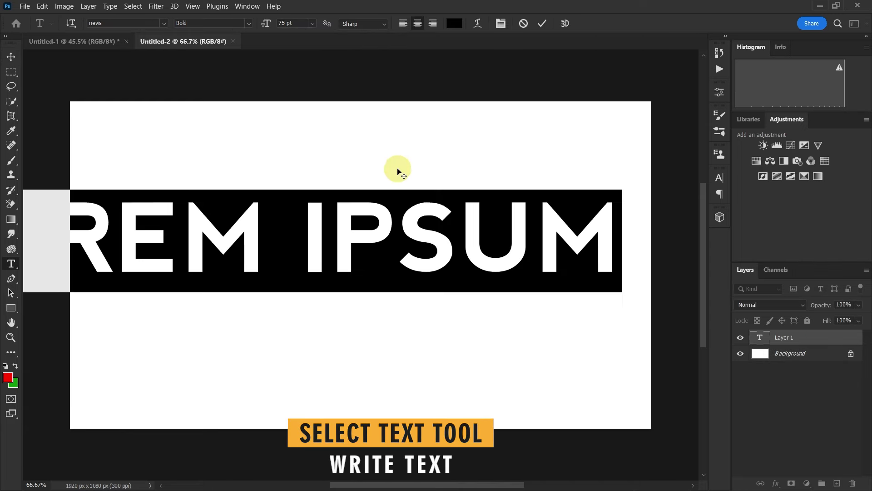
pyautogui.write('R')
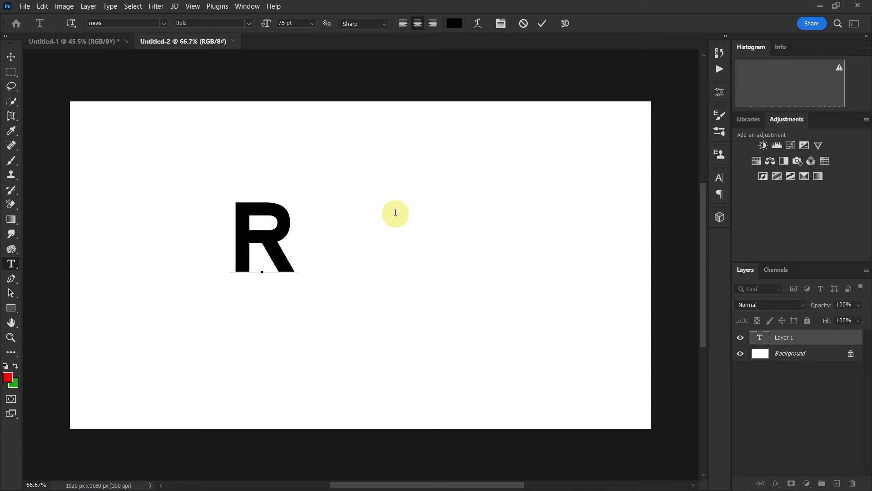
pyautogui.write('AM')
pyautogui.click(543, 23)
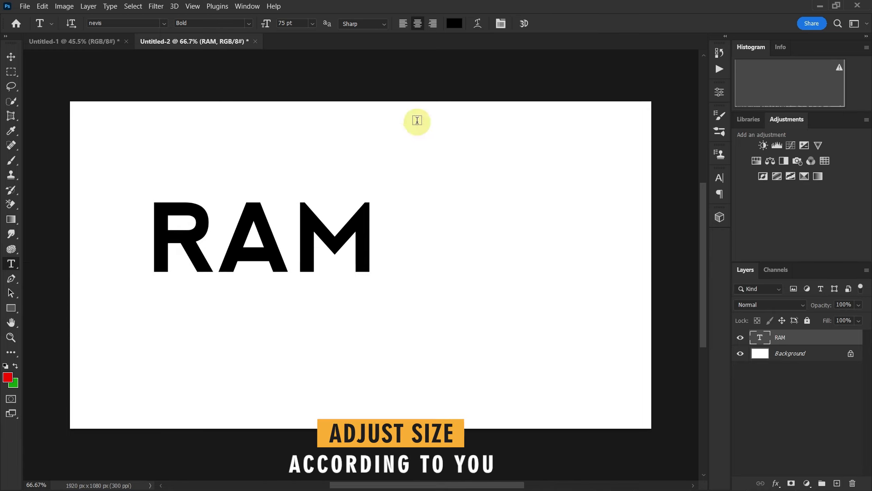
# Move the RAM text right toward the canvas centre and rasterize the type layer
pyautogui.click(11, 58)
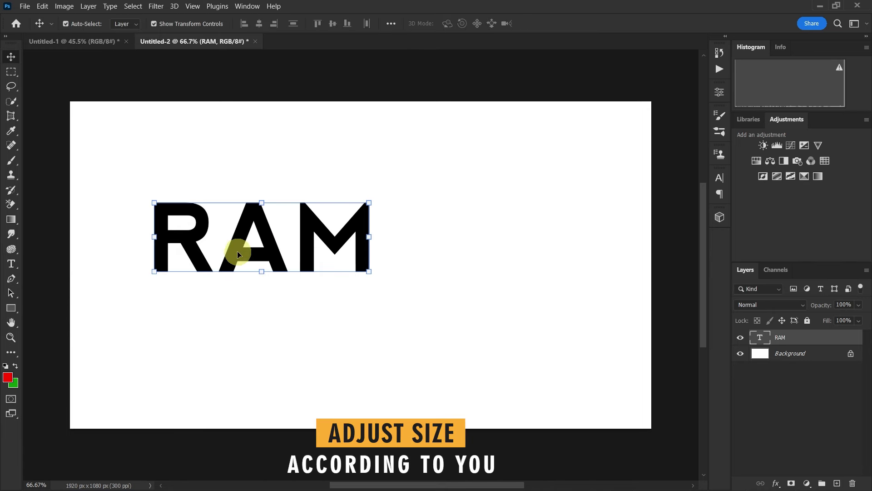
pyautogui.moveTo(233, 253); pyautogui.dragTo(352, 255)
pyautogui.rightClick(805, 339)
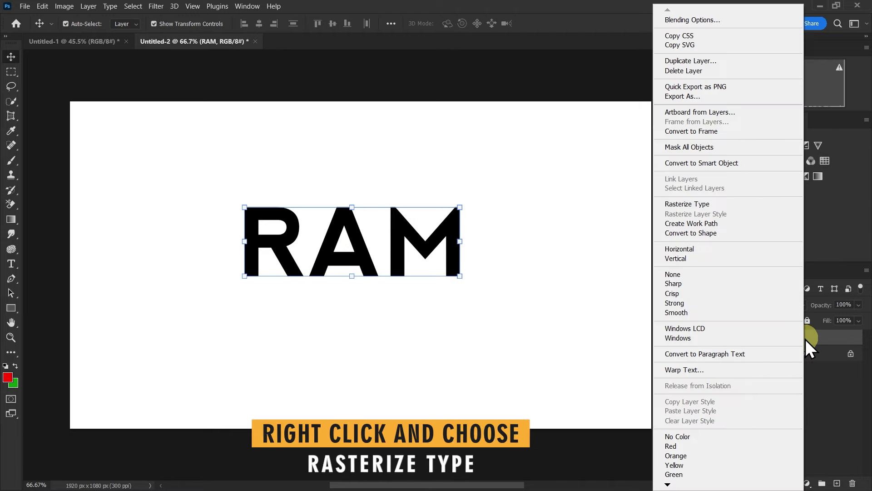
pyautogui.click(705, 206)
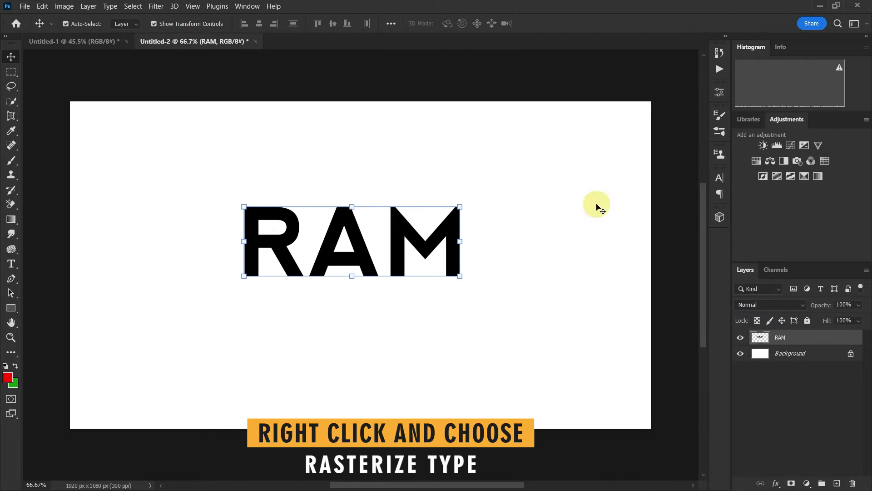
pyautogui.click(11, 72)
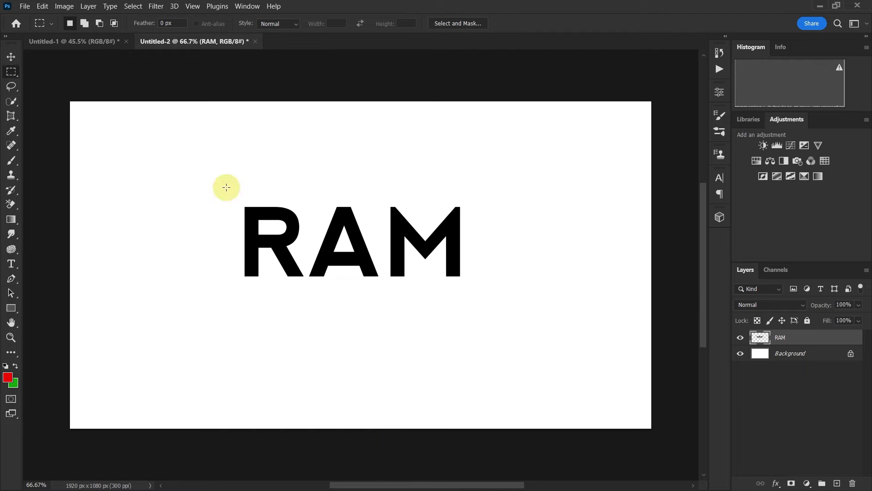
# Cut the letter R onto its own layer and name it 'R'
pyautogui.moveTo(226, 187); pyautogui.dragTo(307, 295)
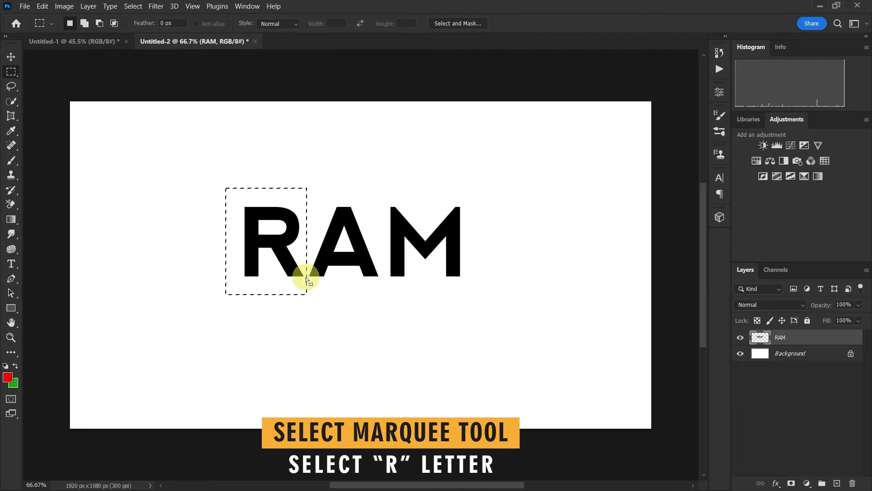
pyautogui.rightClick(295, 195)
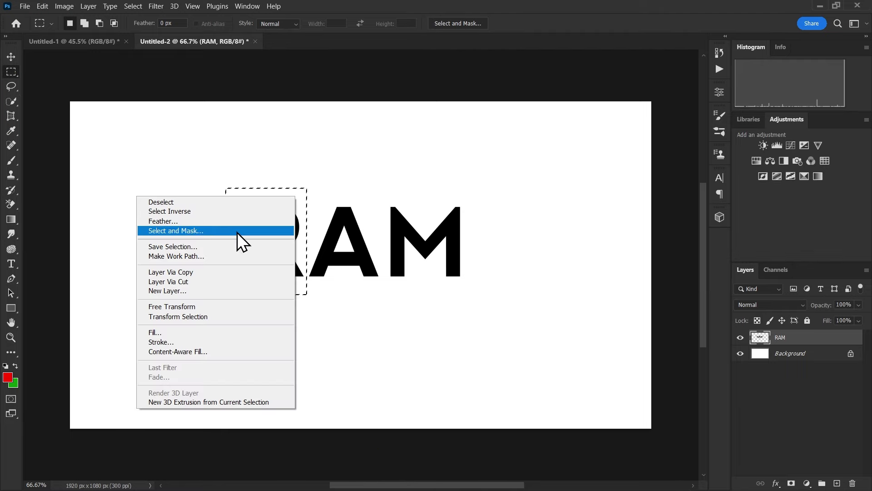
pyautogui.click(192, 282)
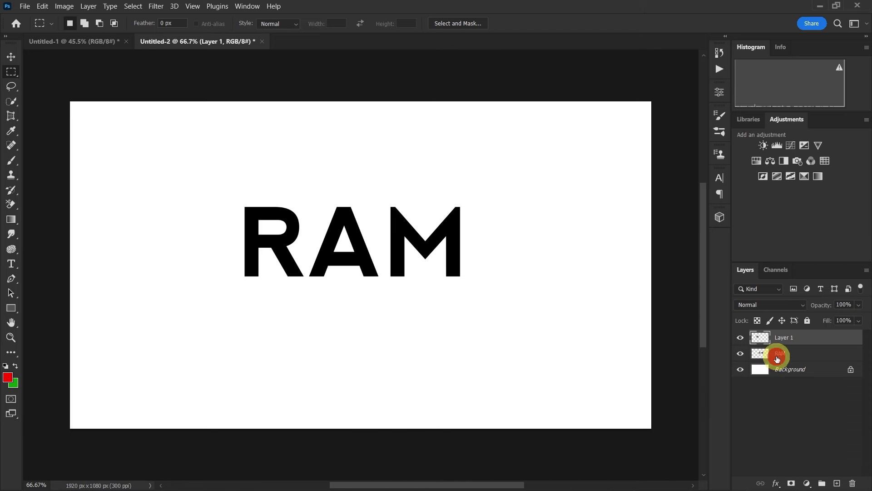
pyautogui.click(777, 358)
pyautogui.doubleClick(788, 339)
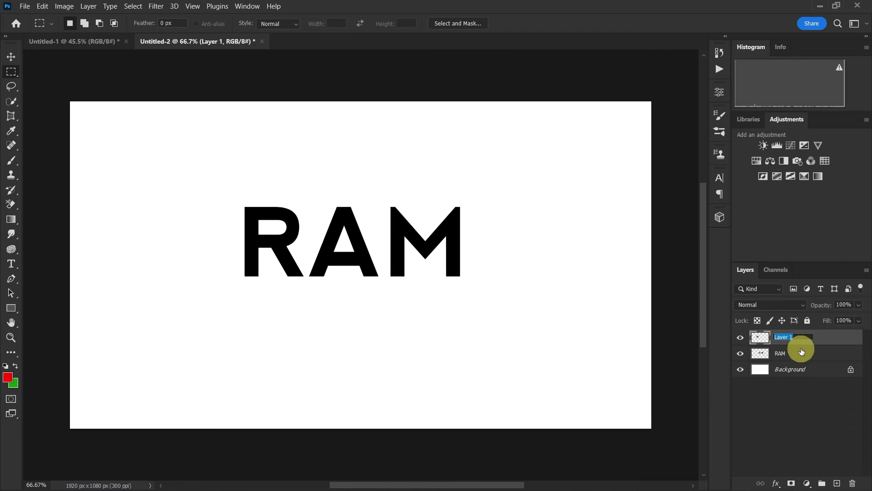
pyautogui.write('R')
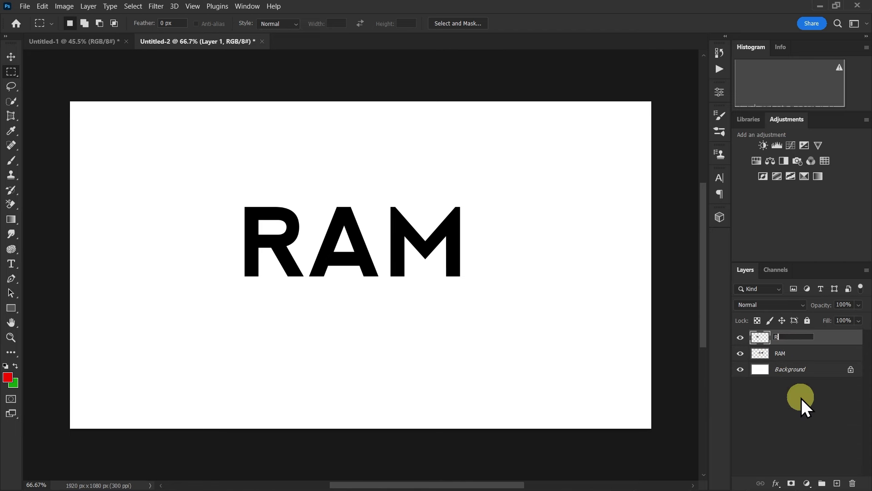
pyautogui.press('Return')
# Cut the letter A onto its own layer and name the layers 'A' and 'M'
pyautogui.click(791, 355)
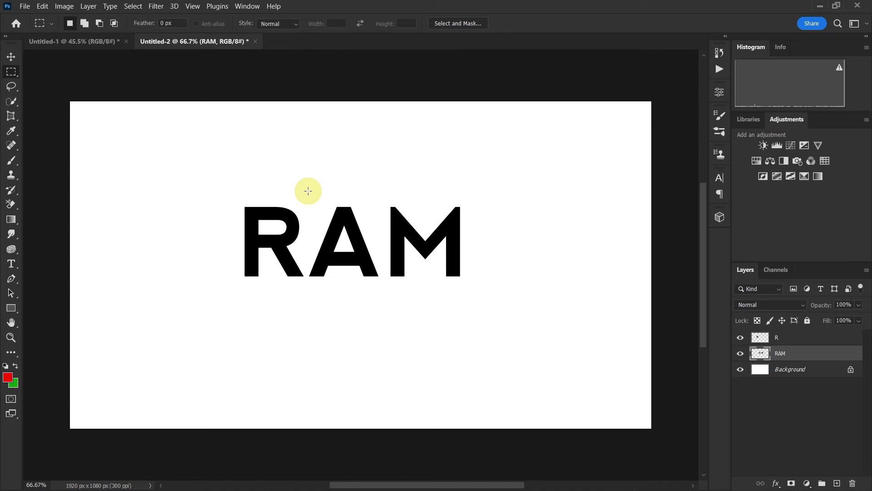
pyautogui.moveTo(308, 191); pyautogui.dragTo(383, 293)
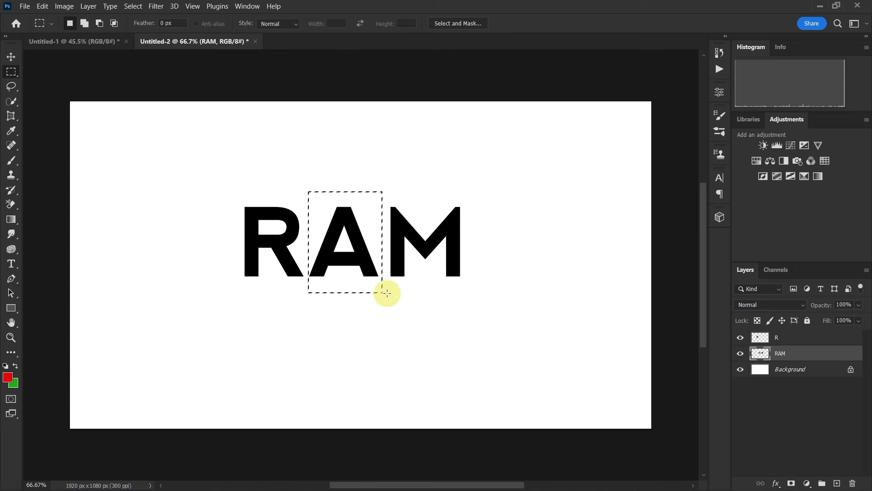
pyautogui.moveTo(308, 199)
pyautogui.mouseDown()
pyautogui.moveTo(326, 301)
pyautogui.moveTo(381, 199)
pyautogui.mouseUp()
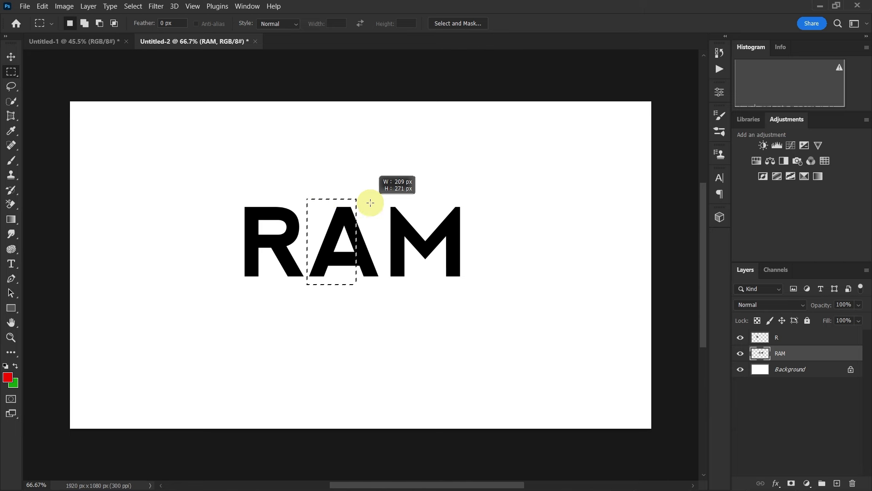
pyautogui.rightClick(357, 223)
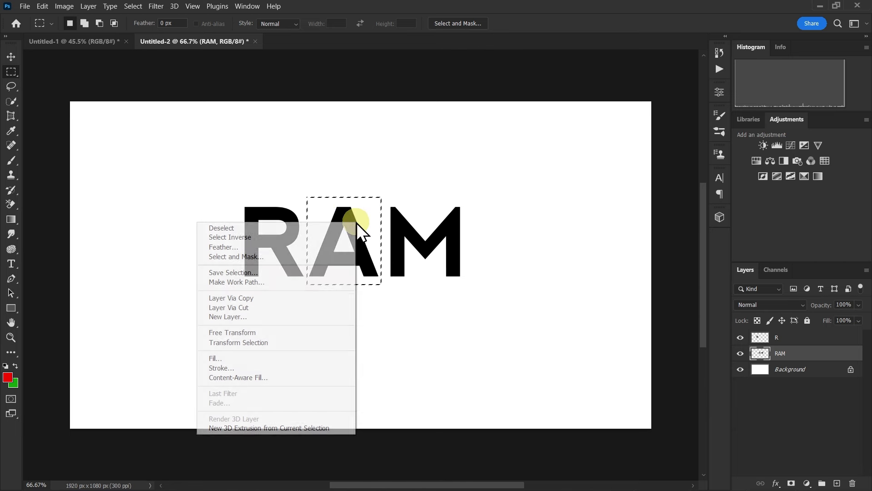
pyautogui.click(292, 307)
pyautogui.write('A')
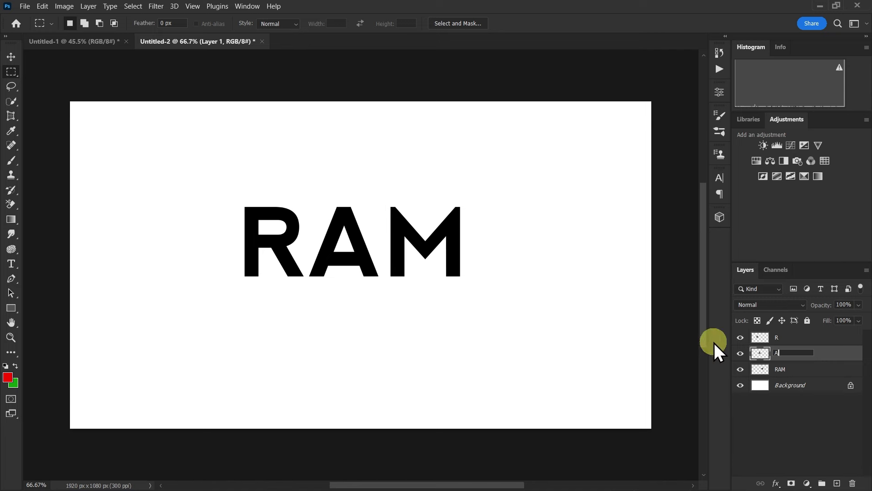
pyautogui.click(790, 373)
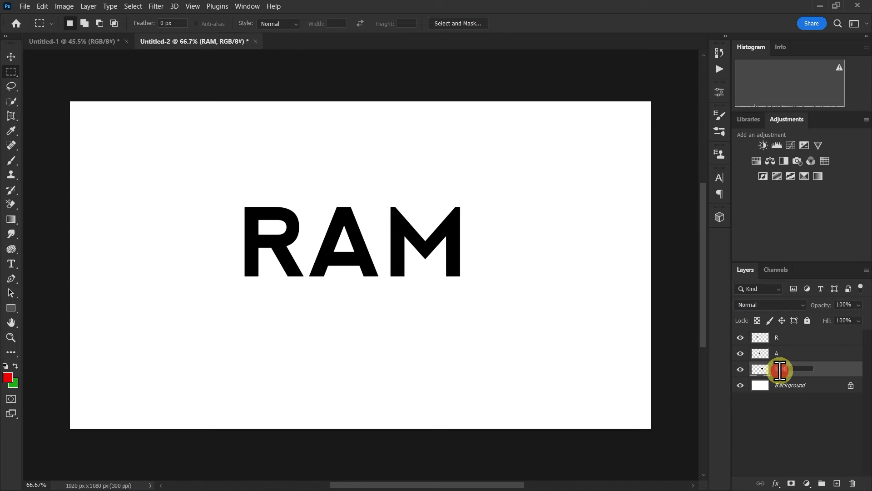
pyautogui.write('M')
pyautogui.press('Return')
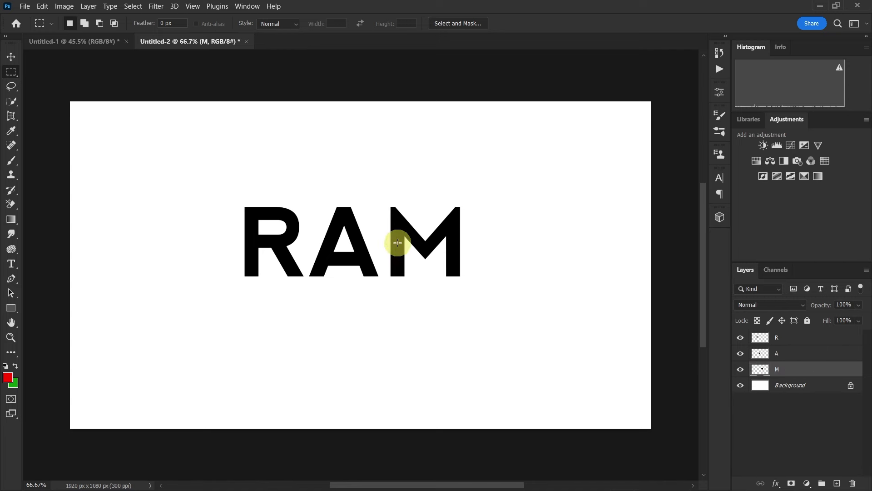
# Nudge the M and A letters slightly to adjust their spacing
pyautogui.press('v')
pyautogui.moveTo(405, 238)
pyautogui.mouseDown()
pyautogui.moveTo(444, 240)
pyautogui.moveTo(425, 240)
pyautogui.mouseUp()
pyautogui.moveTo(359, 240)
pyautogui.mouseDown()
pyautogui.moveTo(363, 247)
pyautogui.moveTo(352, 241)
pyautogui.mouseUp()
# Move the M left to close the gap and draw an ellipse over the R
pyautogui.moveTo(427, 229); pyautogui.dragTo(409, 231)
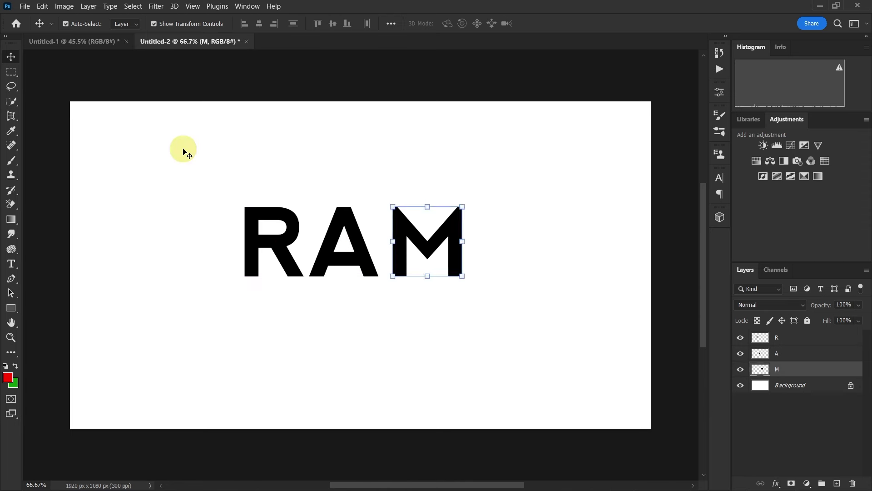
pyautogui.rightClick(12, 307)
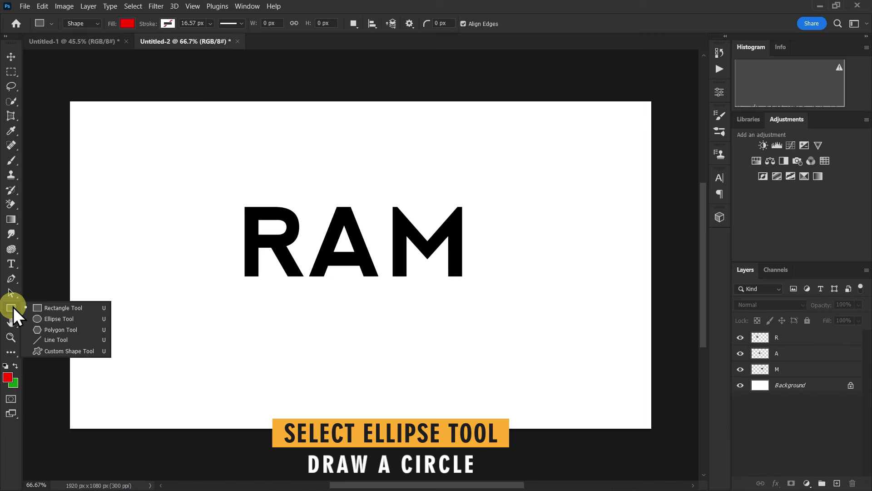
pyautogui.click(50, 317)
pyautogui.moveTo(202, 177)
pyautogui.mouseDown()
pyautogui.moveTo(279, 278)
pyautogui.moveTo(246, 292)
pyautogui.moveTo(224, 263)
pyautogui.moveTo(230, 287)
pyautogui.moveTo(328, 341)
pyautogui.mouseUp()
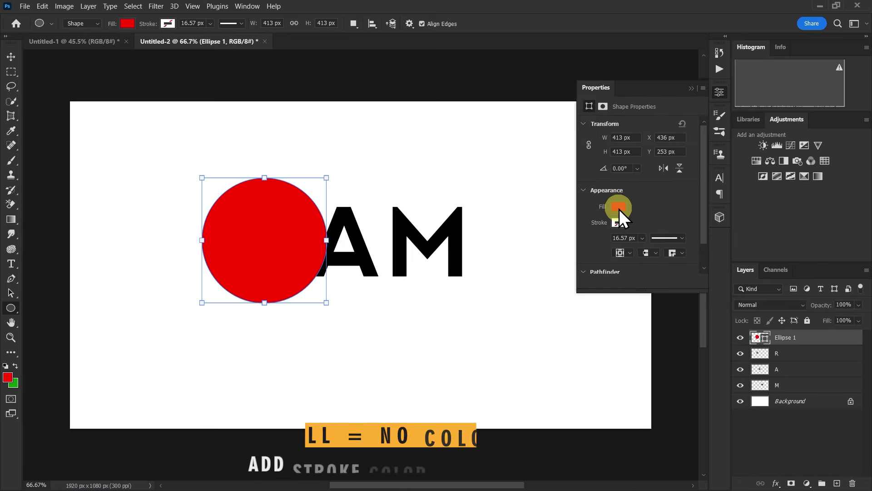
# Give the circle no fill and a yellow stroke
pyautogui.click(619, 206)
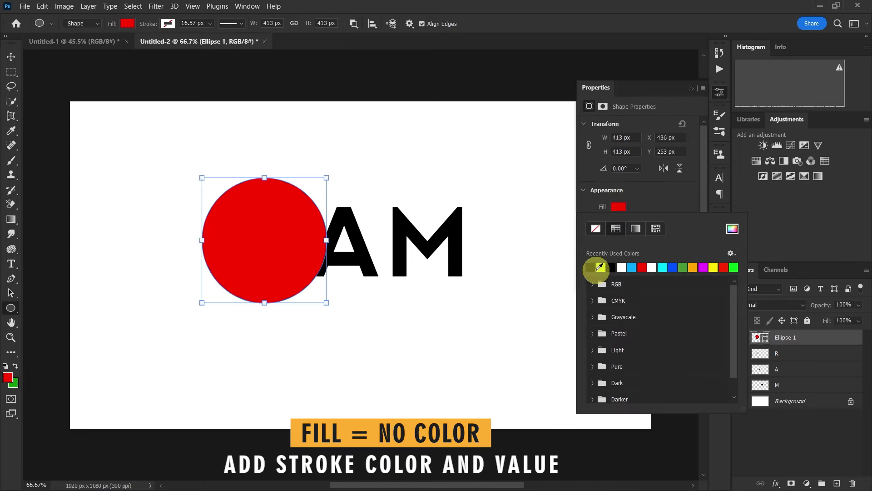
pyautogui.click(594, 229)
pyautogui.click(620, 223)
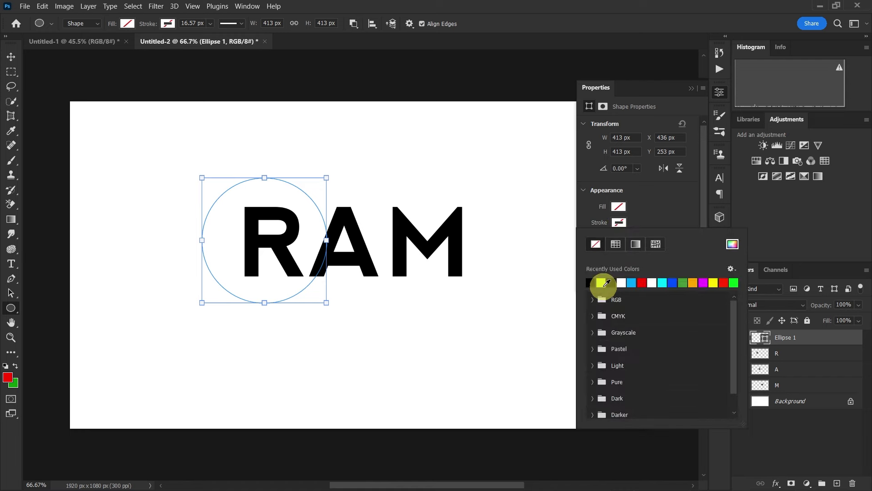
pyautogui.click(714, 282)
# Thicken the ring's yellow stroke to about 45.62 px
pyautogui.scroll(2, 361, 253)
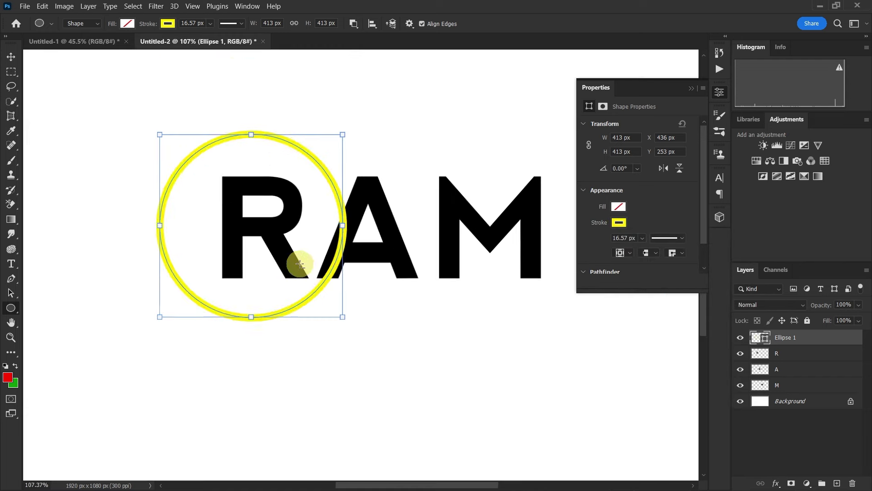
pyautogui.scroll(2, 298, 259)
pyautogui.scroll(2, 360, 250)
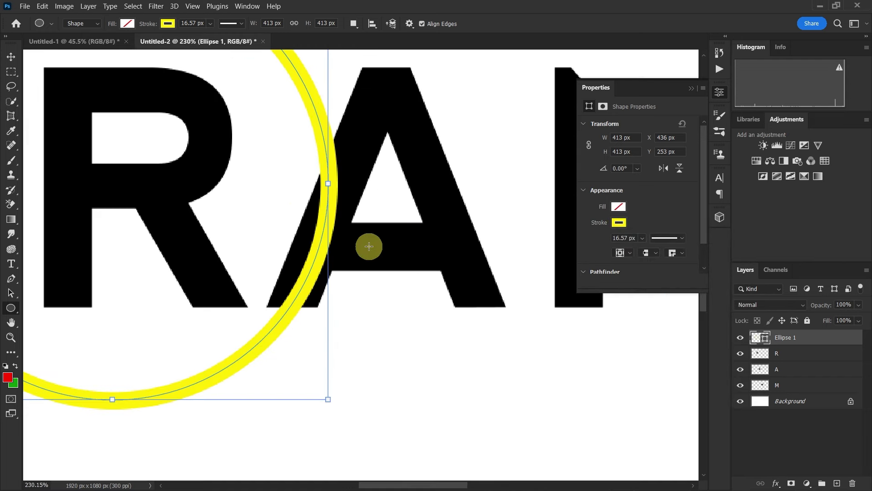
pyautogui.click(643, 239)
pyautogui.moveTo(646, 252); pyautogui.dragTo(654, 255)
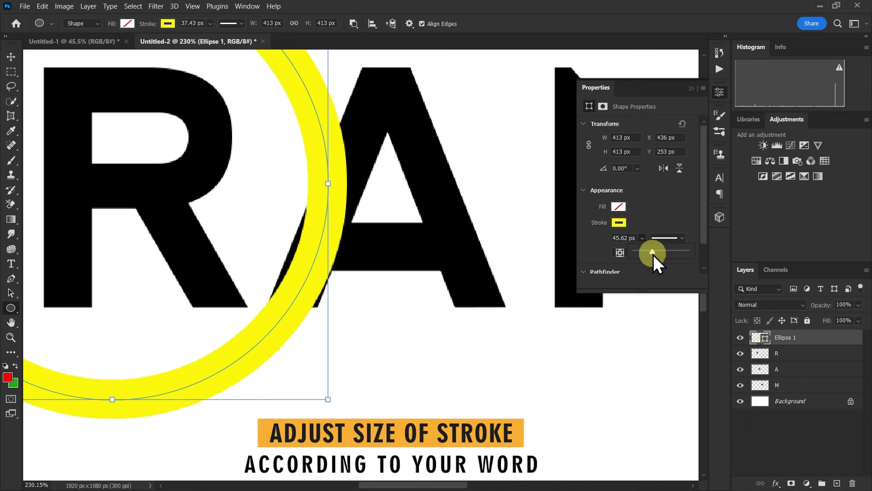
pyautogui.click(387, 245)
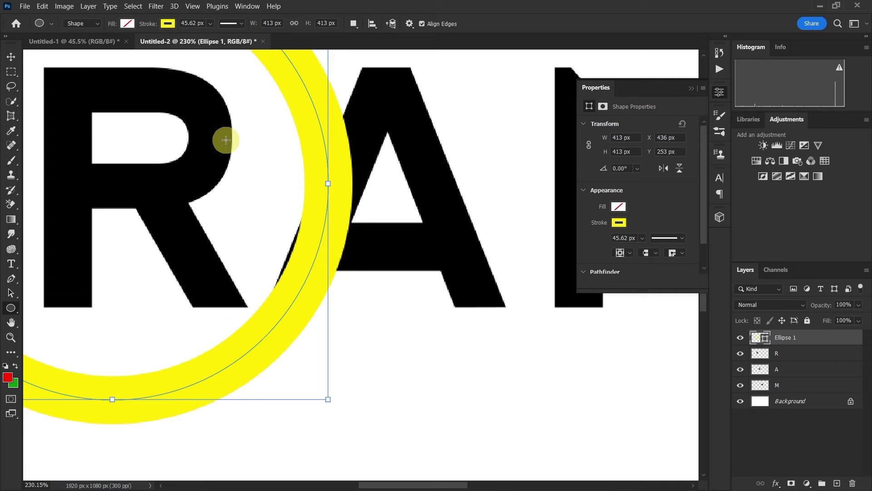
# Shift the ring slightly left and down so it encircles the R
pyautogui.click(11, 57)
pyautogui.moveTo(309, 268); pyautogui.dragTo(304, 272)
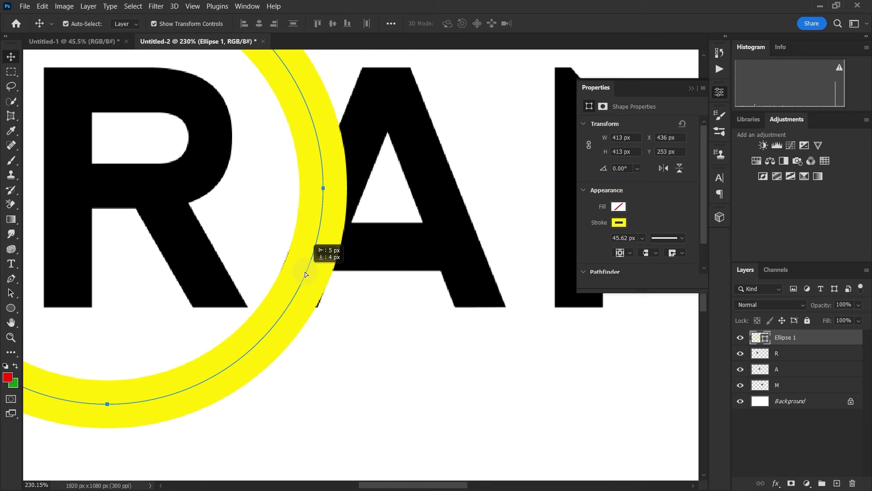
pyautogui.moveTo(305, 272); pyautogui.dragTo(300, 285)
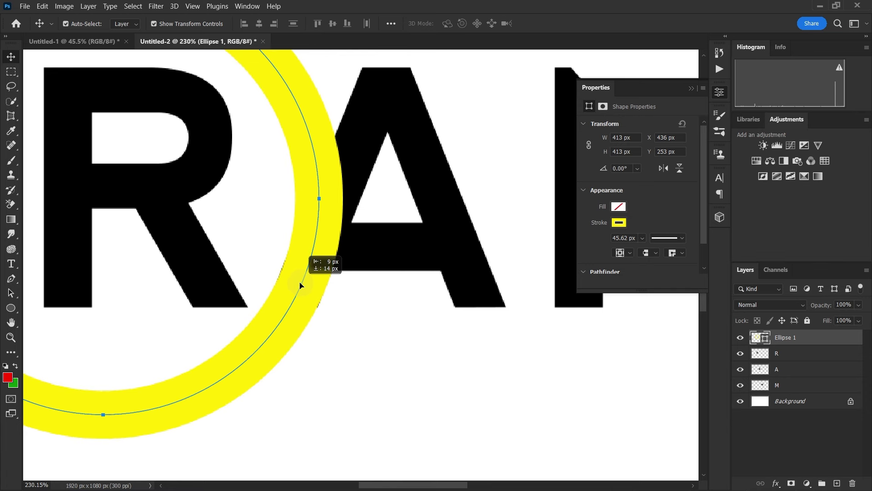
pyautogui.click(380, 312)
pyautogui.scroll(-2, 364, 290)
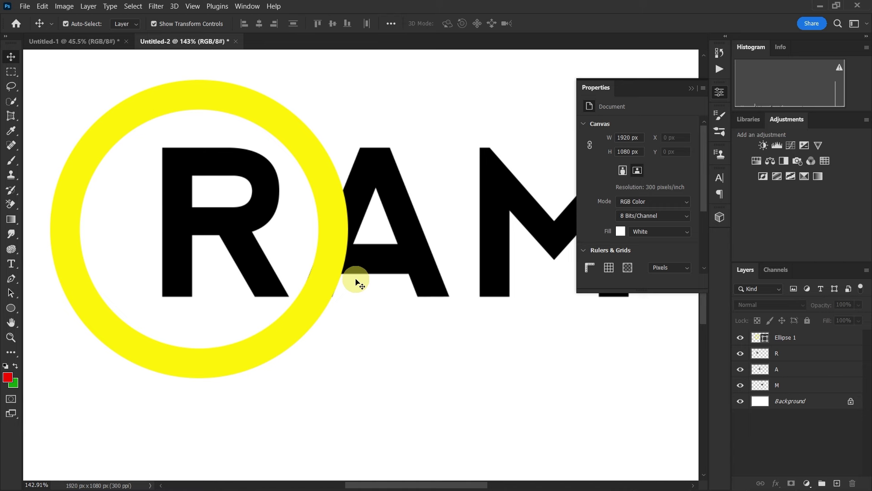
# Change the ring's stroke colour from yellow to black
pyautogui.click(690, 89)
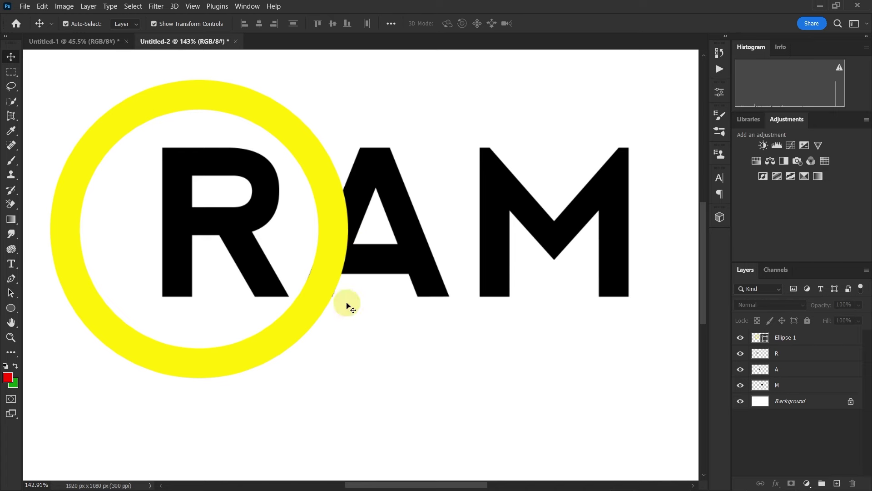
pyautogui.scroll(2, 348, 302)
pyautogui.scroll(-3, 349, 287)
pyautogui.click(348, 236)
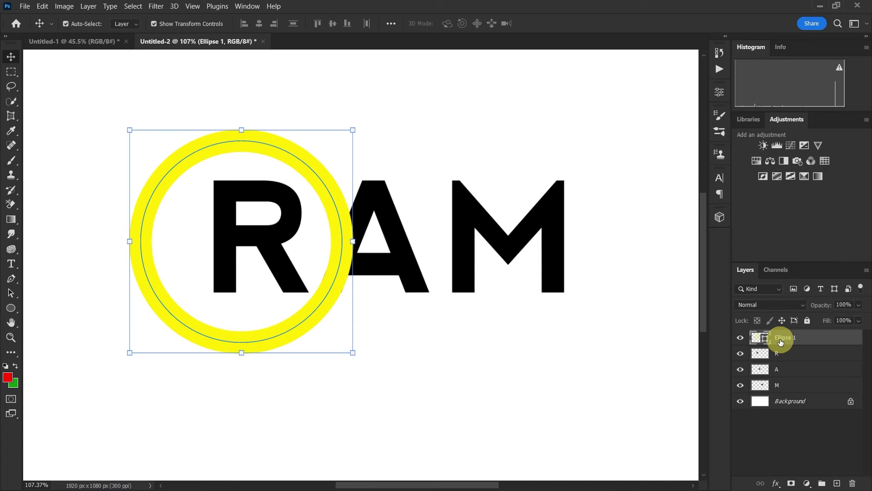
pyautogui.click(722, 108)
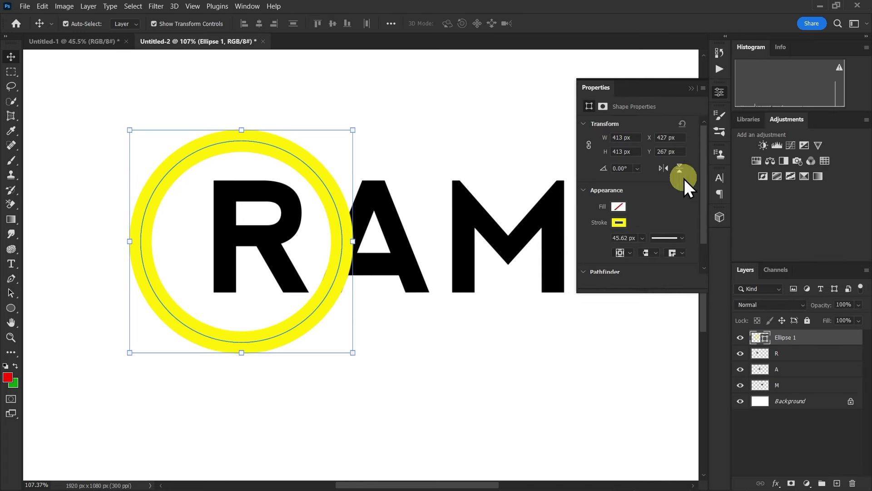
pyautogui.click(619, 222)
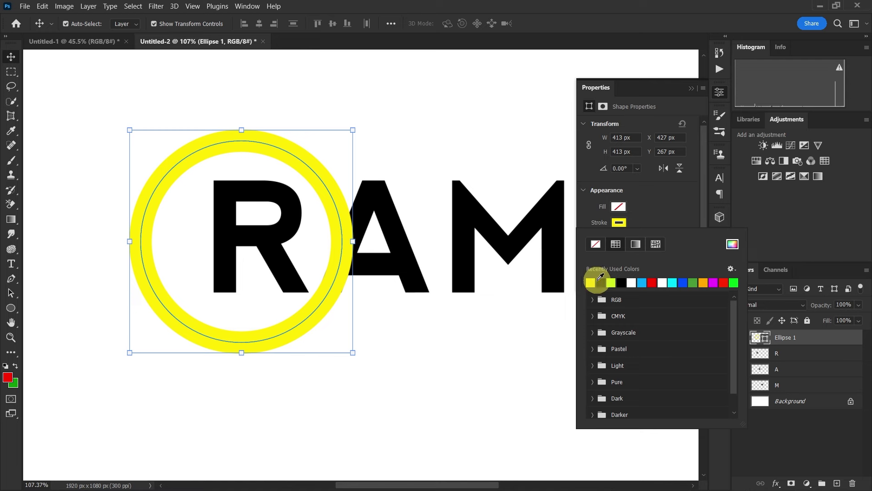
pyautogui.click(623, 282)
pyautogui.click(475, 150)
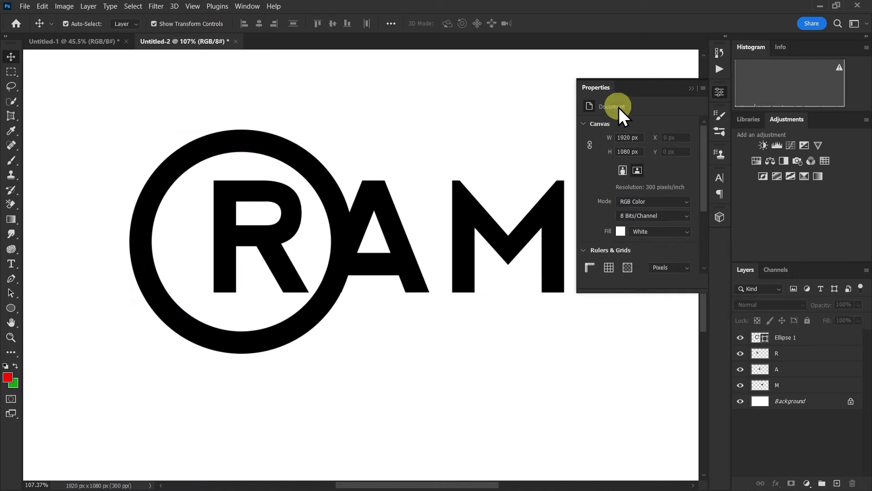
pyautogui.click(690, 89)
# Rasterize the Ellipse 1 ring layer
pyautogui.click(846, 336)
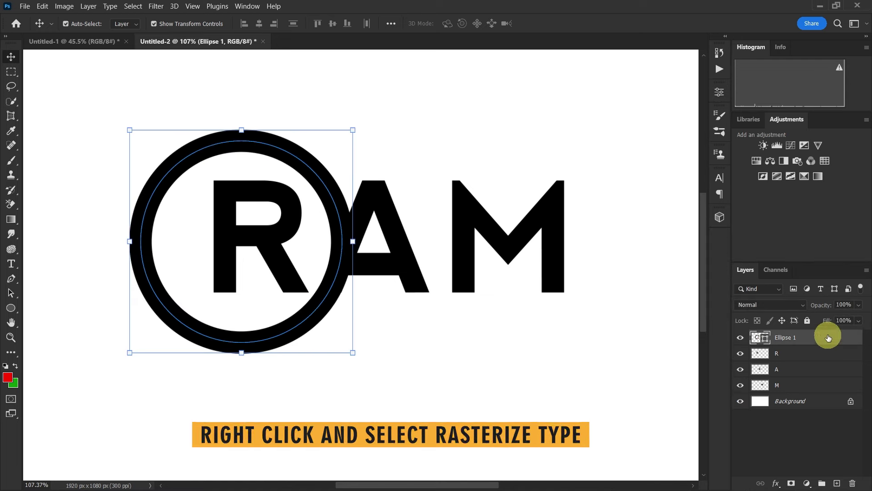
pyautogui.rightClick(794, 340)
pyautogui.click(707, 190)
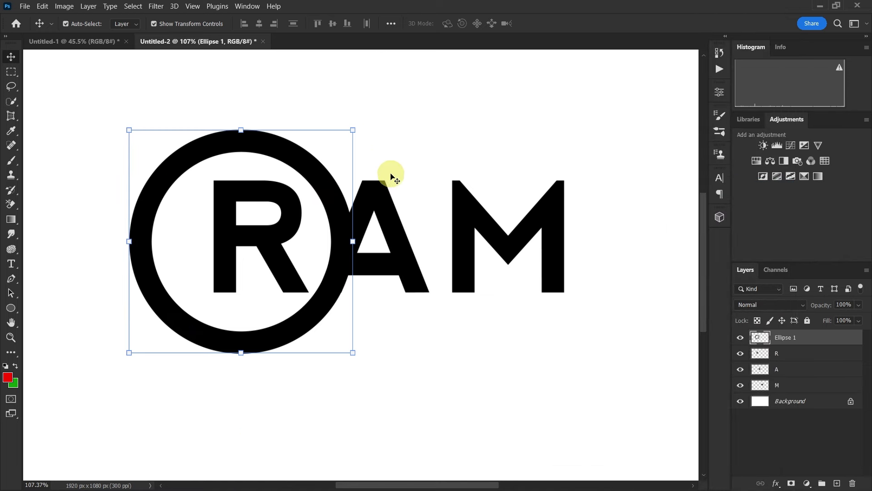
# Draw a tall, narrow red rectangle below the letters
pyautogui.click(13, 309)
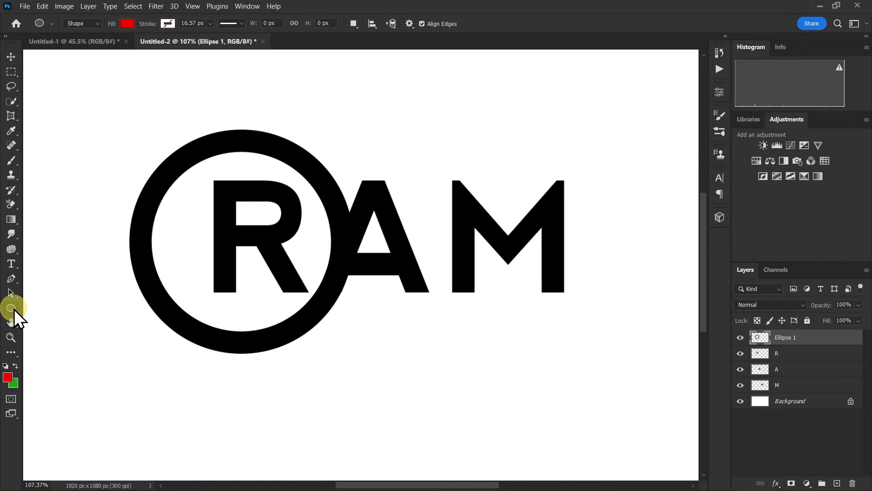
pyautogui.rightClick(15, 309)
pyautogui.click(50, 307)
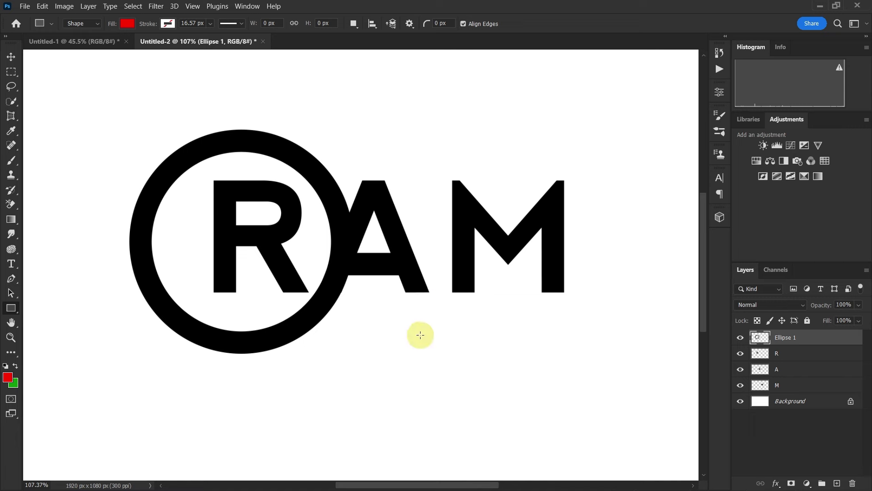
pyautogui.moveTo(421, 341); pyautogui.dragTo(436, 398)
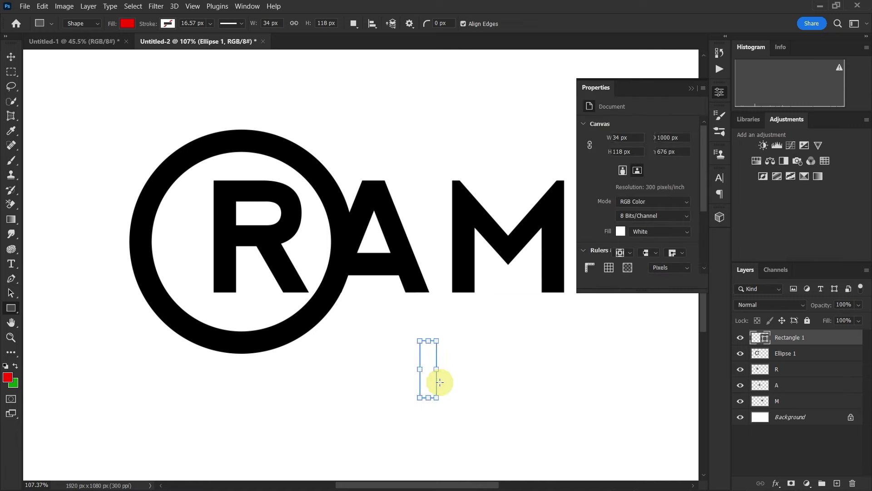
# Move the red bar up beside the letters and stretch it taller
pyautogui.click(16, 59)
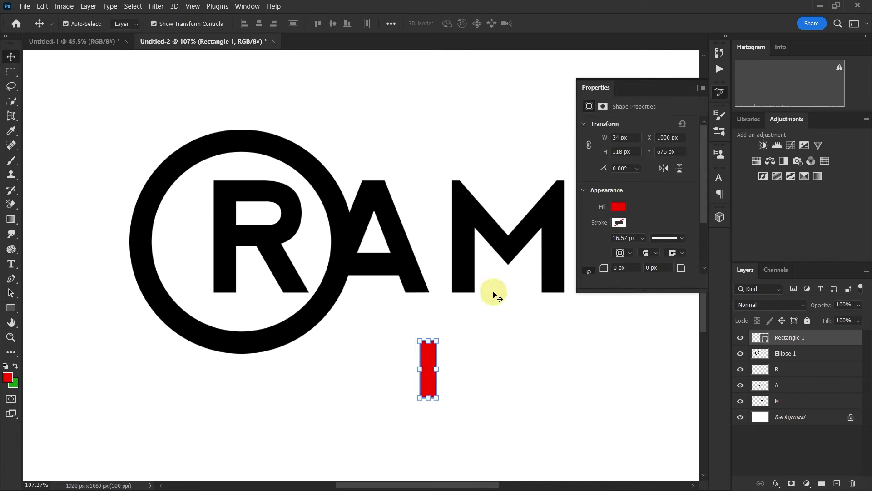
pyautogui.moveTo(430, 368)
pyautogui.mouseDown()
pyautogui.moveTo(462, 249)
pyautogui.moveTo(469, 253)
pyautogui.moveTo(461, 264)
pyautogui.moveTo(411, 263)
pyautogui.mouseUp()
pyautogui.scroll(3, 481, 264)
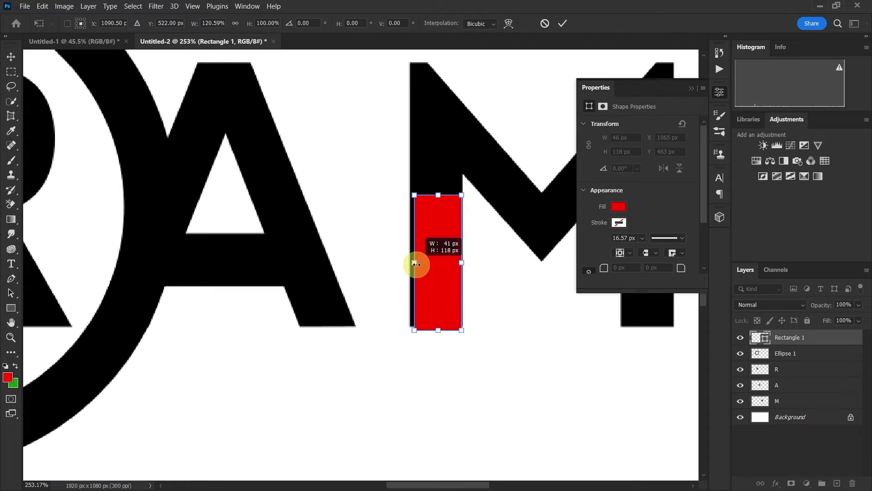
pyautogui.moveTo(441, 327); pyautogui.dragTo(415, 395)
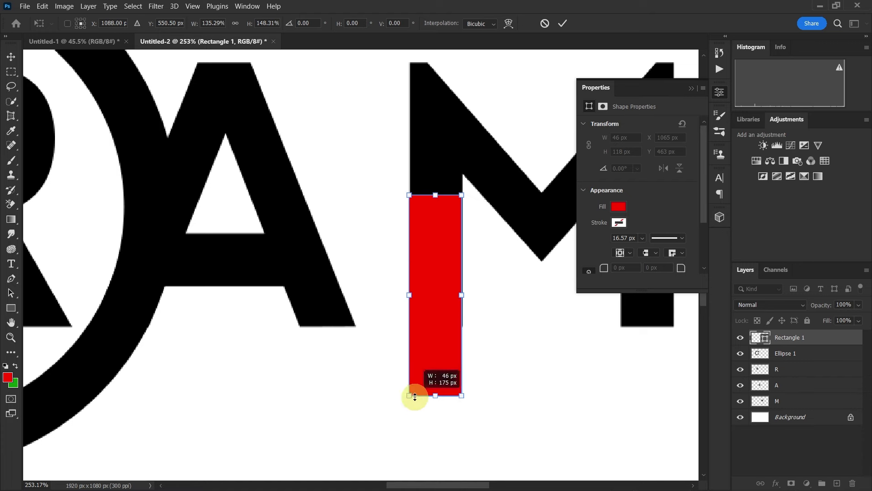
pyautogui.click(563, 23)
pyautogui.click(520, 324)
pyautogui.scroll(-2, 521, 323)
# Rotate the red bar about 21.5° between the R and A and shorten its bottom end
pyautogui.moveTo(457, 316); pyautogui.dragTo(239, 207)
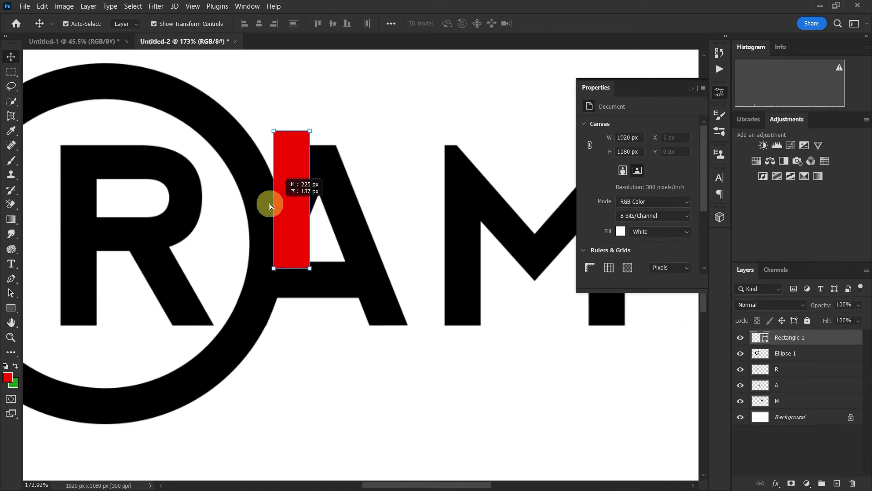
pyautogui.moveTo(275, 124); pyautogui.dragTo(273, 121)
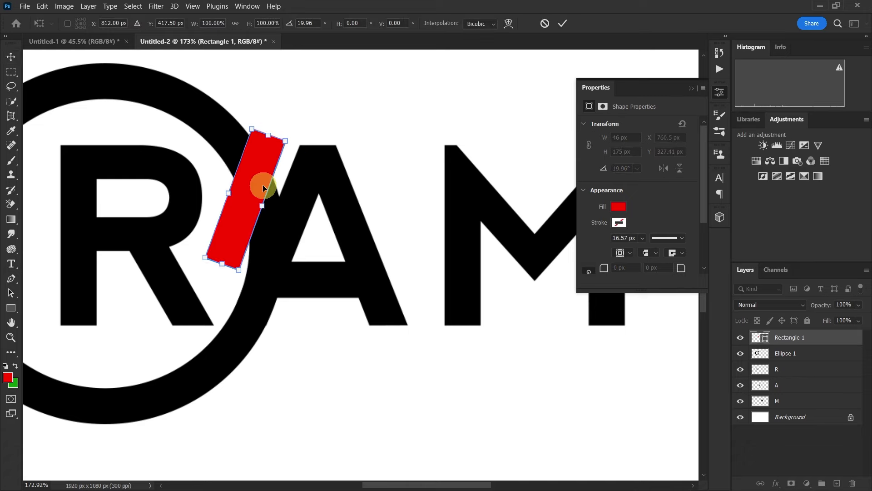
pyautogui.moveTo(262, 184)
pyautogui.mouseDown()
pyautogui.moveTo(272, 188)
pyautogui.moveTo(261, 195)
pyautogui.mouseUp()
pyautogui.scroll(2, 272, 188)
pyautogui.scroll(3, 263, 182)
pyautogui.scroll(-2, 261, 194)
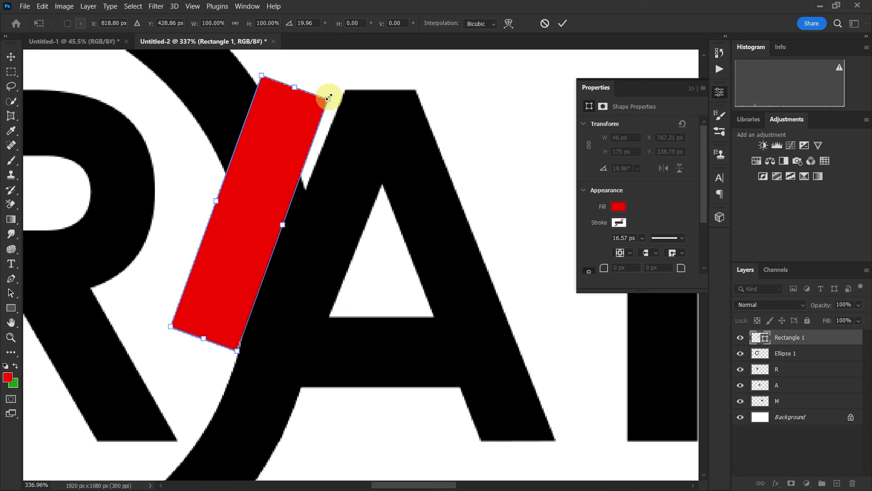
pyautogui.moveTo(336, 95); pyautogui.dragTo(340, 97)
pyautogui.moveTo(269, 161); pyautogui.dragTo(274, 173)
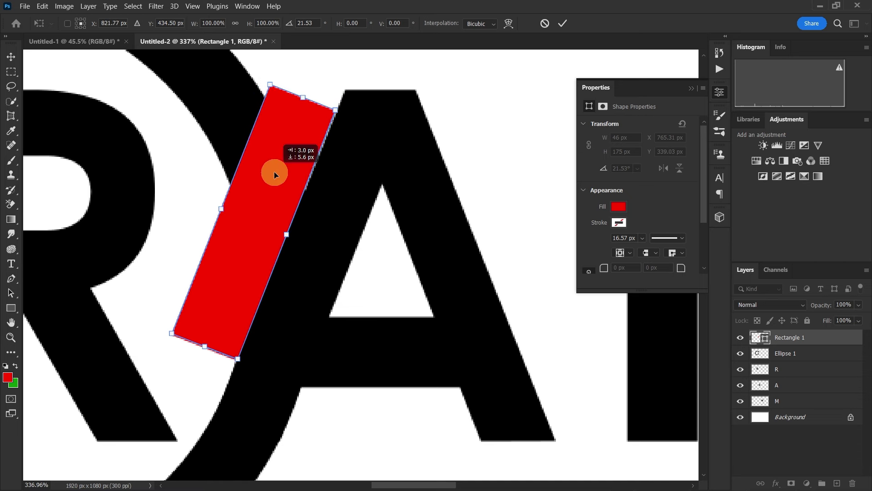
pyautogui.moveTo(209, 348); pyautogui.dragTo(197, 330)
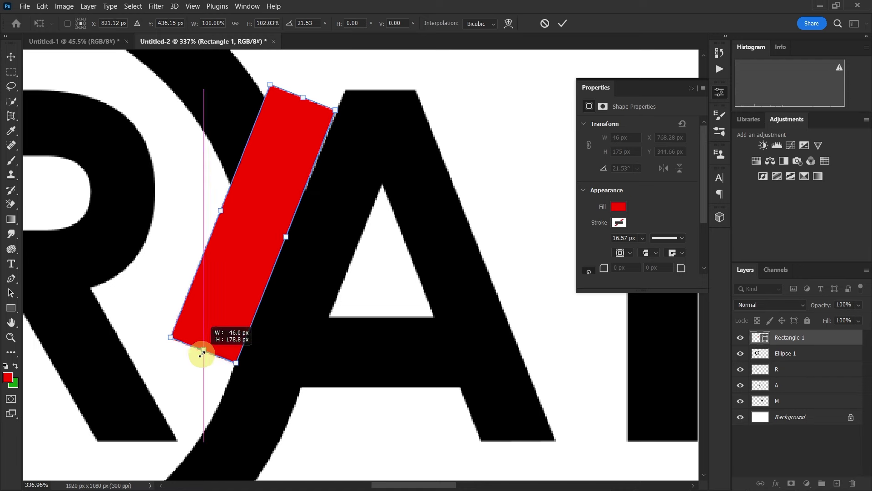
pyautogui.click(247, 309)
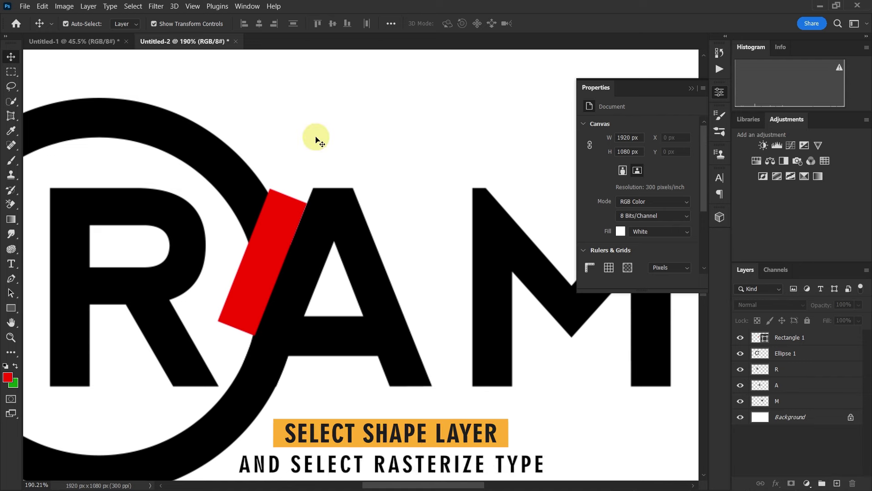
# Rasterize the Rectangle 1 red bar layer
pyautogui.click(270, 208)
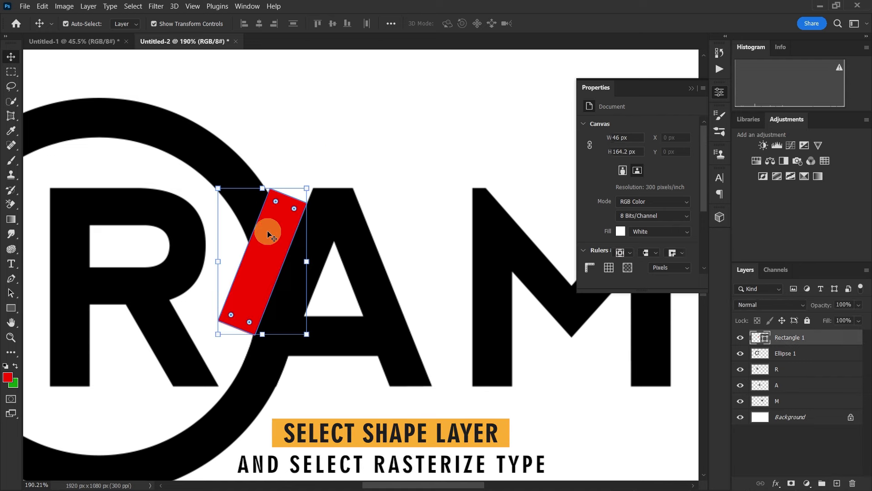
pyautogui.rightClick(814, 344)
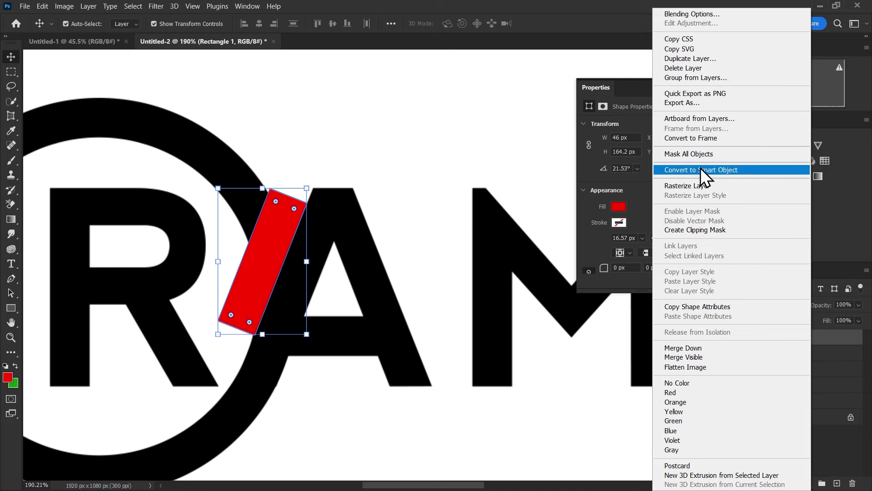
pyautogui.click(690, 186)
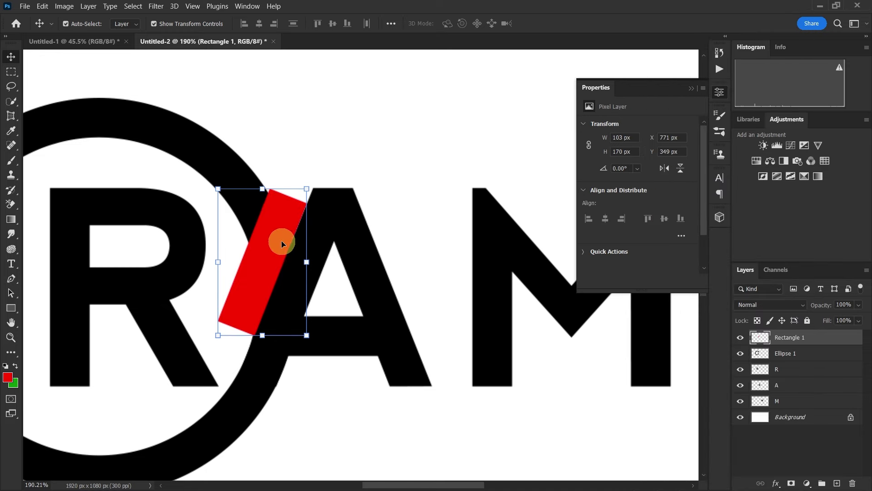
# Load the red bar as a selection and delete that area from the ring layer
pyautogui.click(14, 87)
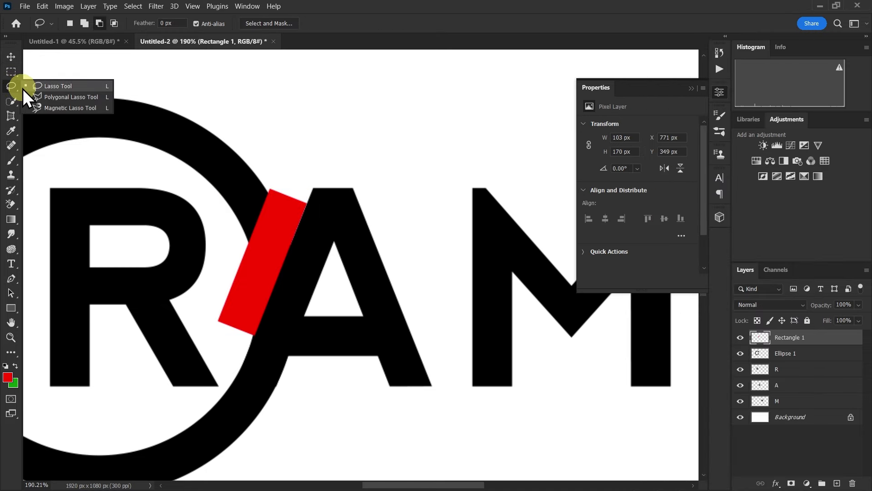
pyautogui.click(11, 101)
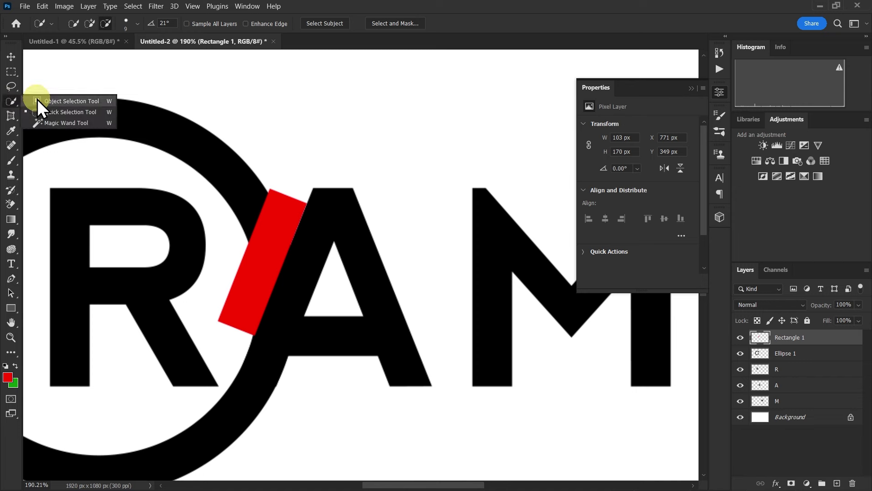
pyautogui.keyDown('ctrl'); pyautogui.click(761, 337); pyautogui.keyUp('ctrl')
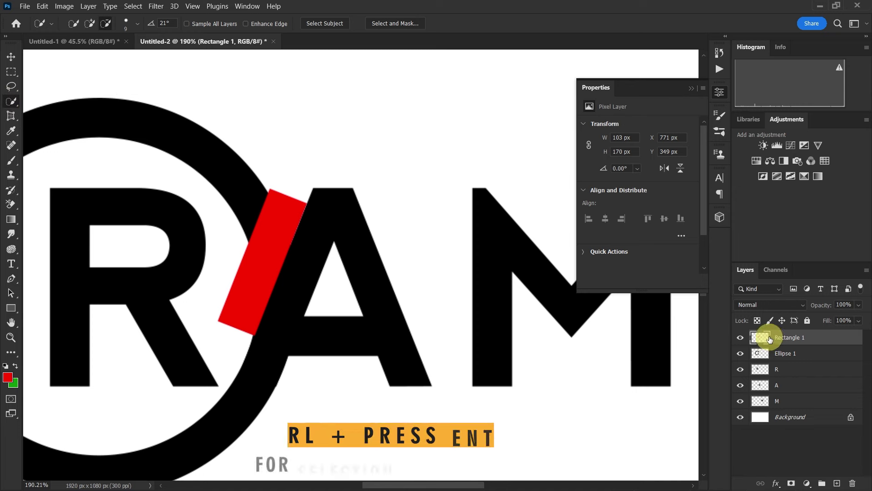
pyautogui.press('v')
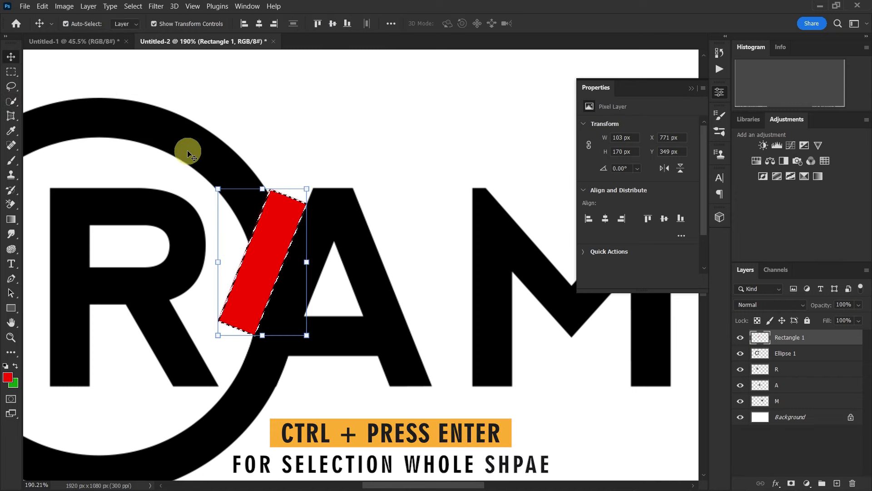
pyautogui.click(179, 145)
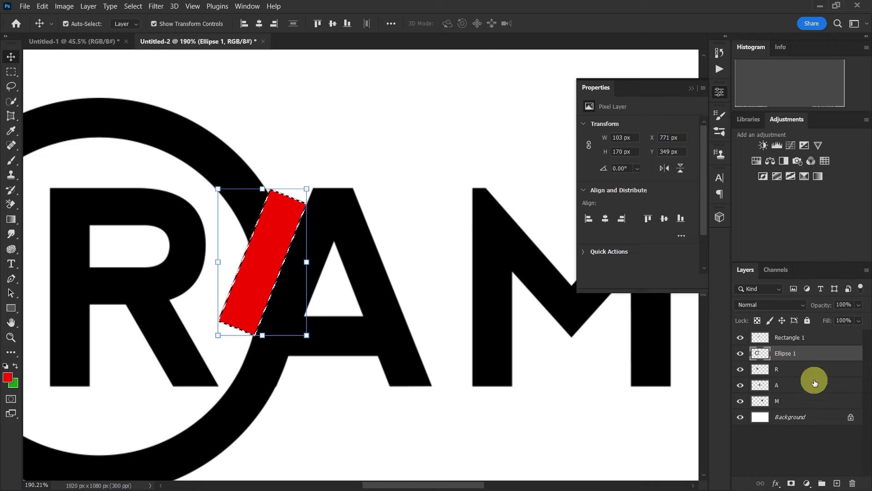
pyautogui.click(741, 354)
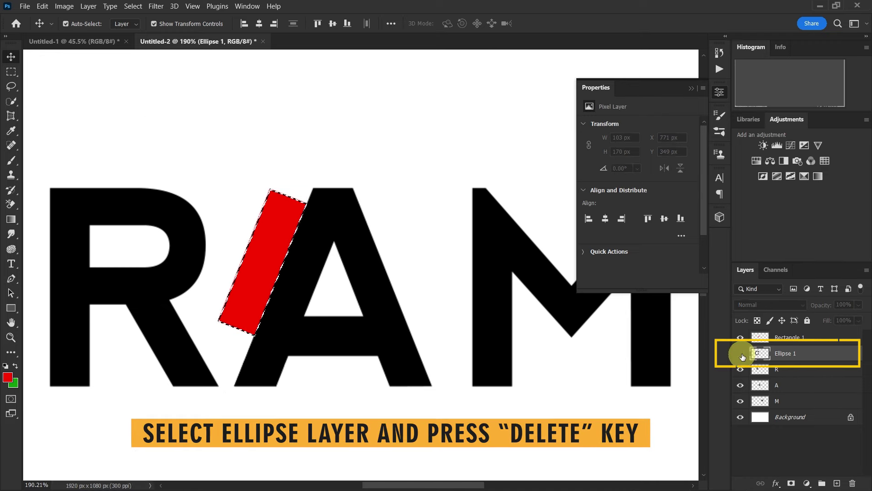
pyautogui.press('Delete')
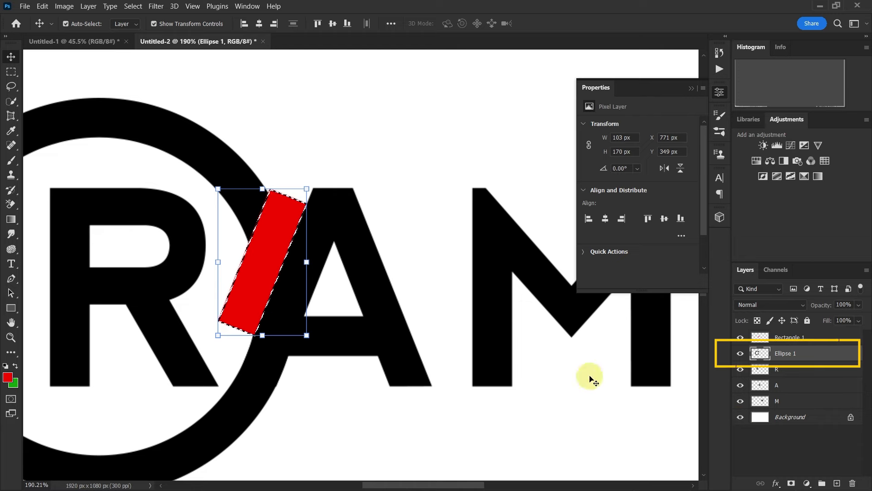
pyautogui.press('ctrl')
# Deselect, then reposition the red bar up and right over the A's left leg
pyautogui.hotkey('ctrl', 'd')
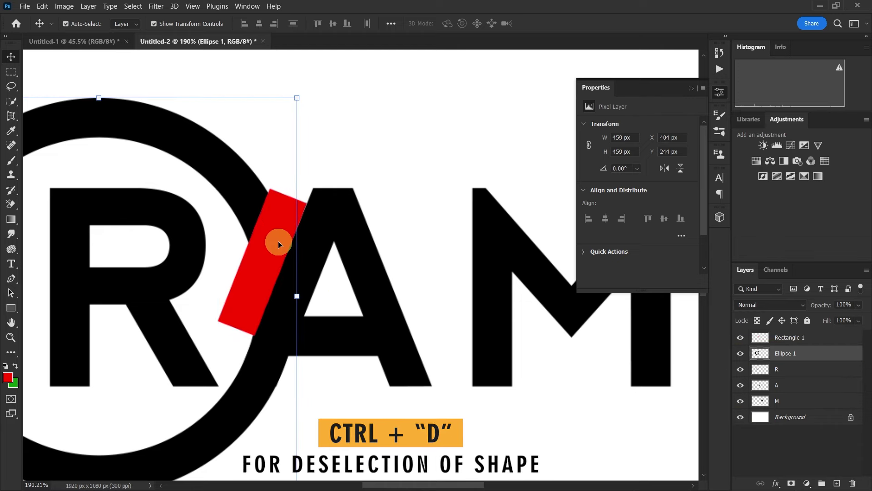
pyautogui.moveTo(277, 238)
pyautogui.mouseDown()
pyautogui.moveTo(351, 181)
pyautogui.moveTo(426, 356)
pyautogui.moveTo(349, 323)
pyautogui.moveTo(363, 299)
pyautogui.mouseUp()
pyautogui.scroll(-5, 427, 359)
pyautogui.scroll(5, 344, 323)
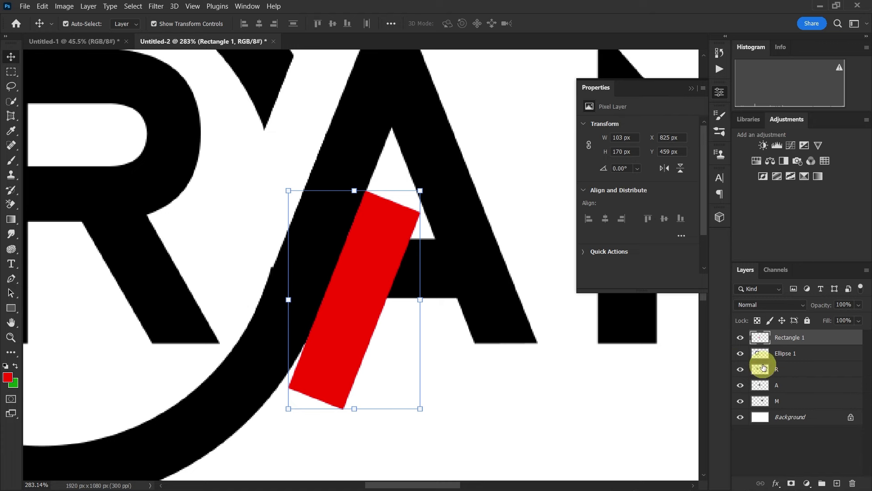
pyautogui.hotkey('ctrl', '+')
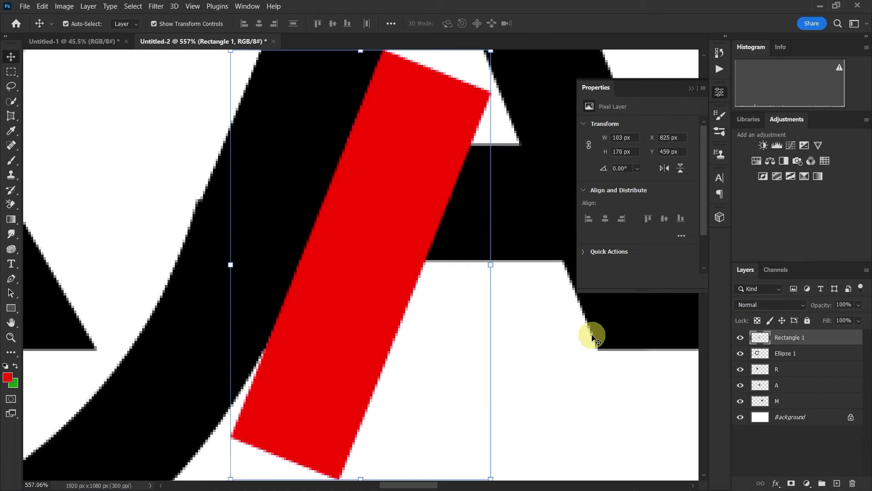
pyautogui.scroll(-3, 459, 328)
# Cut the bar's shape out of the A layer, then delete the red helper rectangle
pyautogui.keyDown('ctrl'); pyautogui.click(763, 342); pyautogui.keyUp('ctrl')
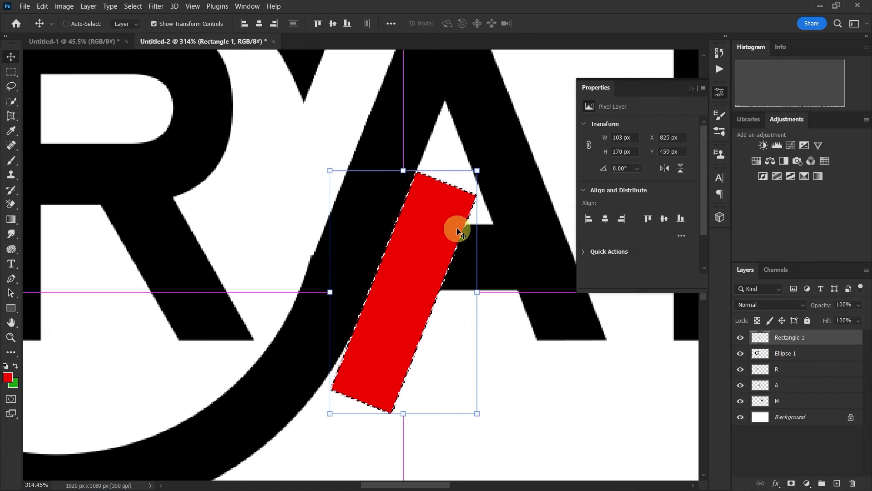
pyautogui.keyDown('ctrl'); pyautogui.click(588, 335); pyautogui.keyUp('ctrl')
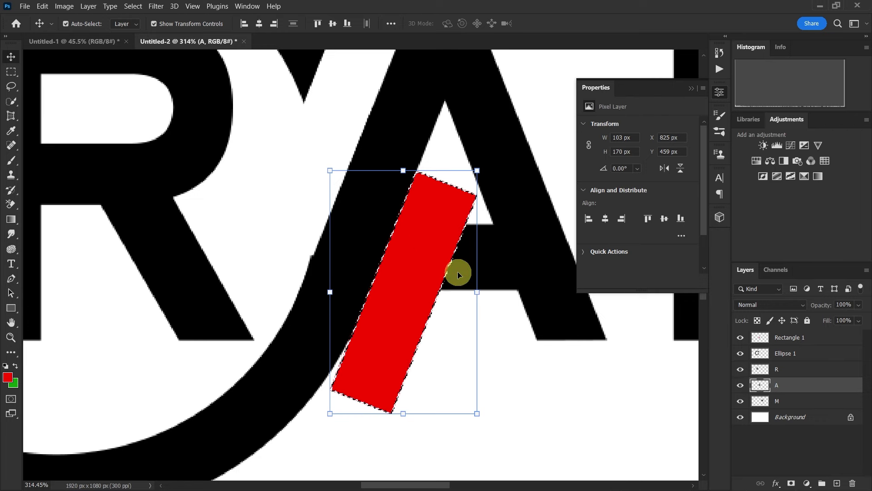
pyautogui.click(540, 278)
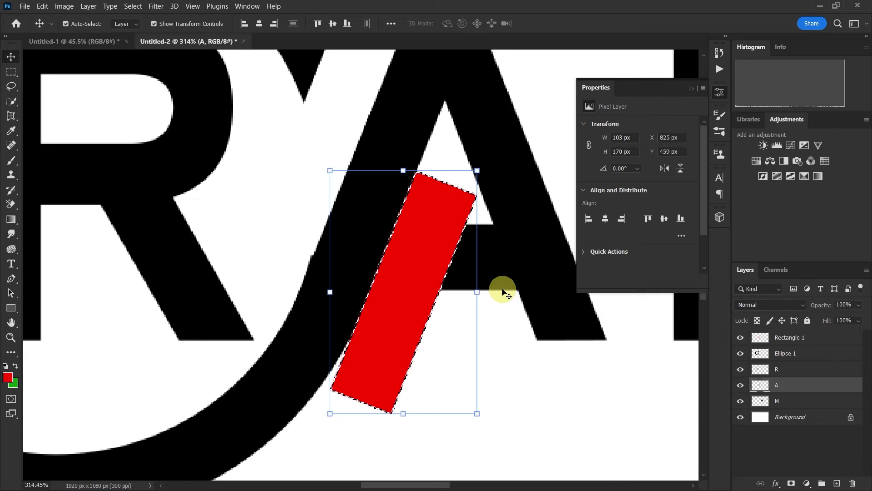
pyautogui.moveTo(430, 269); pyautogui.dragTo(459, 407)
pyautogui.scroll(-3, 402, 296)
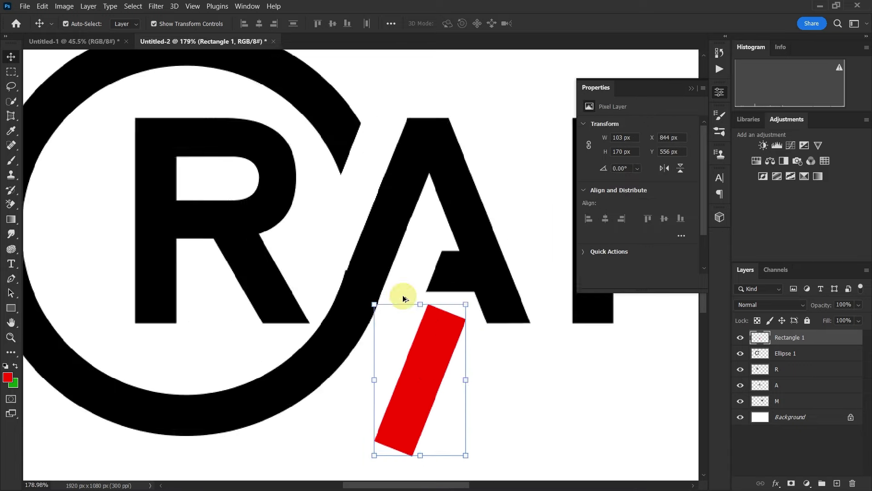
pyautogui.scroll(-2, 448, 366)
pyautogui.moveTo(448, 366)
pyautogui.mouseDown()
pyautogui.moveTo(440, 345)
pyautogui.moveTo(191, 203)
pyautogui.mouseUp()
pyautogui.press('Delete')
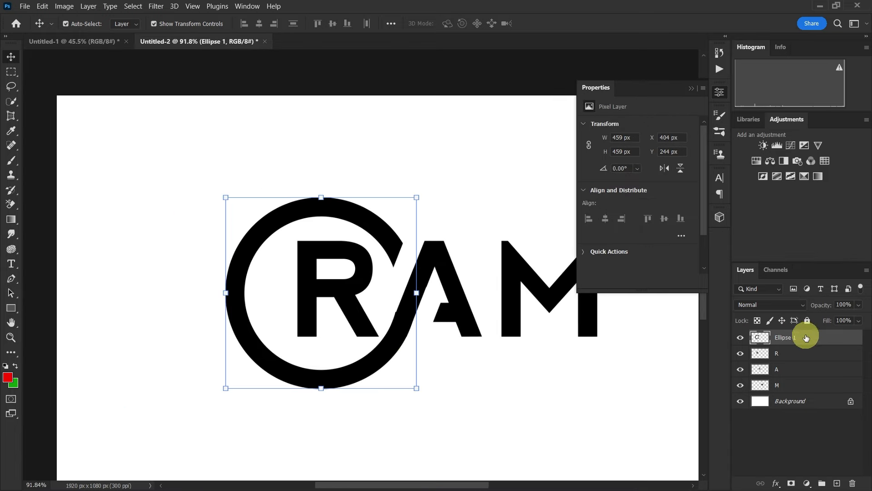
# Draw a four-sided red patch shape with the Pen tool at the ring's edge beside the R
pyautogui.keyDown('ctrl'); pyautogui.click(780, 341); pyautogui.keyUp('ctrl')
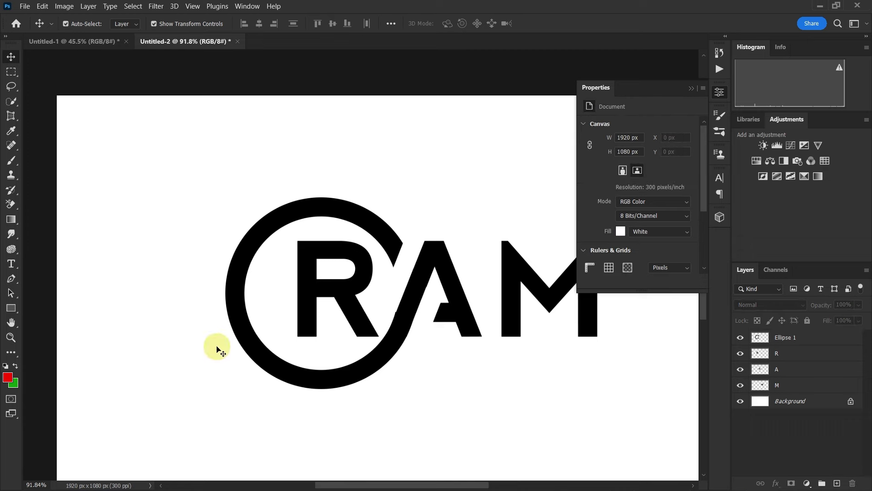
pyautogui.scroll(2, 214, 278)
pyautogui.scroll(-1, 347, 307)
pyautogui.scroll(2, 337, 260)
pyautogui.scroll(3, 368, 259)
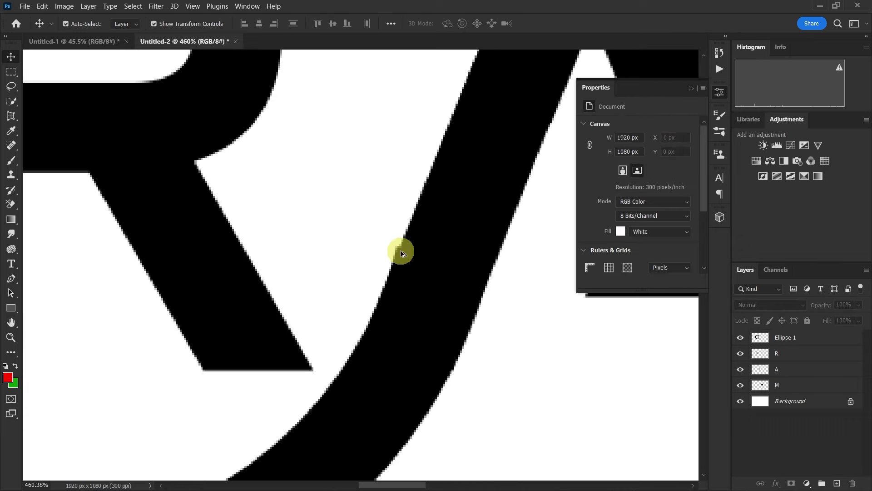
pyautogui.click(12, 279)
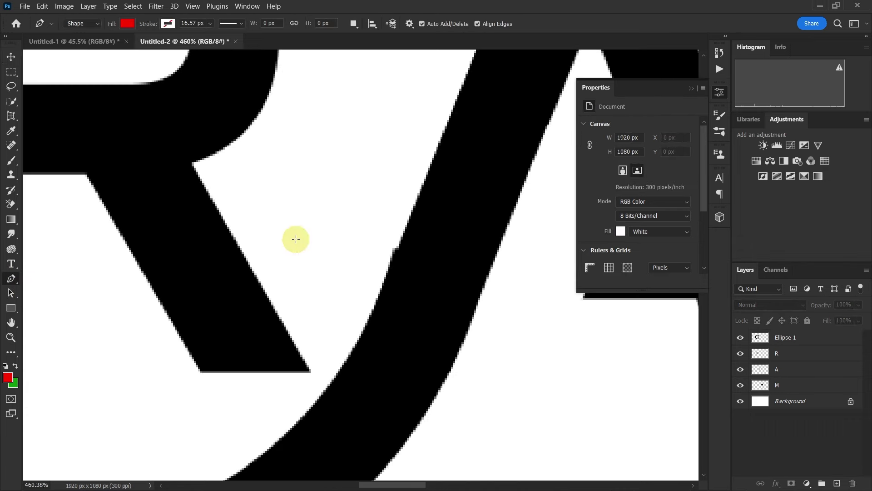
pyautogui.click(412, 217)
pyautogui.click(377, 296)
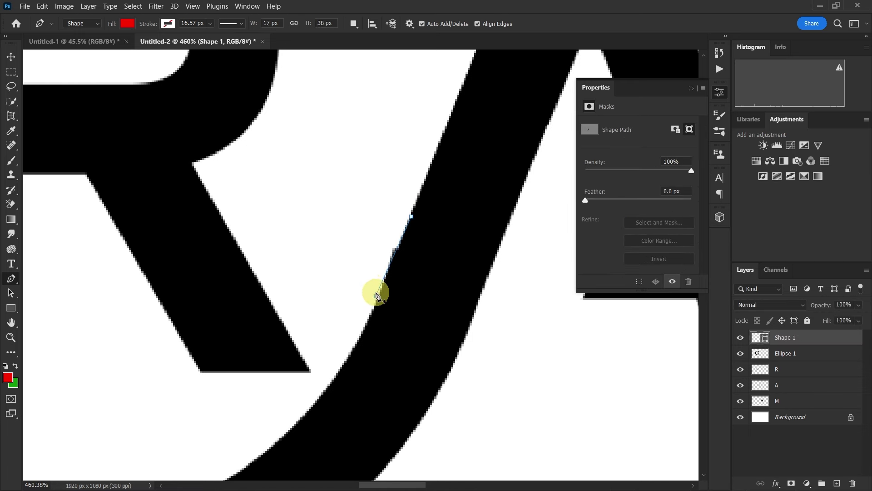
pyautogui.click(323, 290)
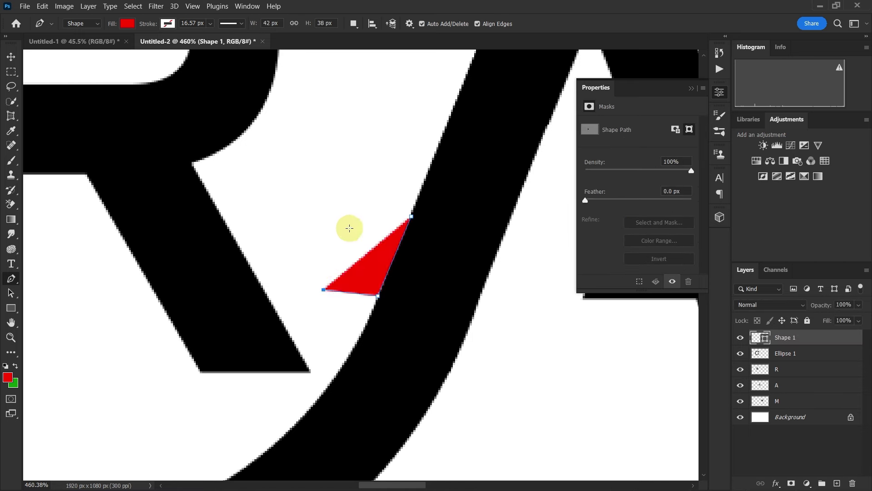
pyautogui.click(365, 222)
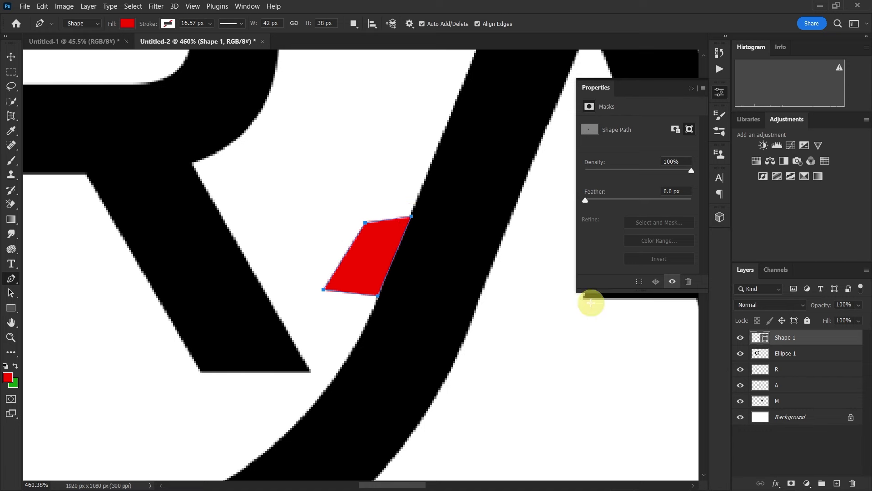
# Rasterize the patch shape, load its outline as a selection, and use it on the ring layer
pyautogui.click(10, 57)
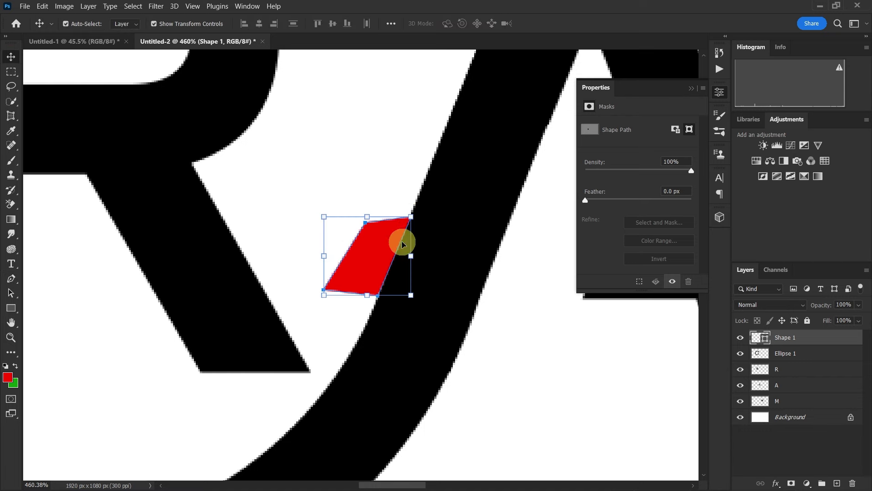
pyautogui.rightClick(773, 337)
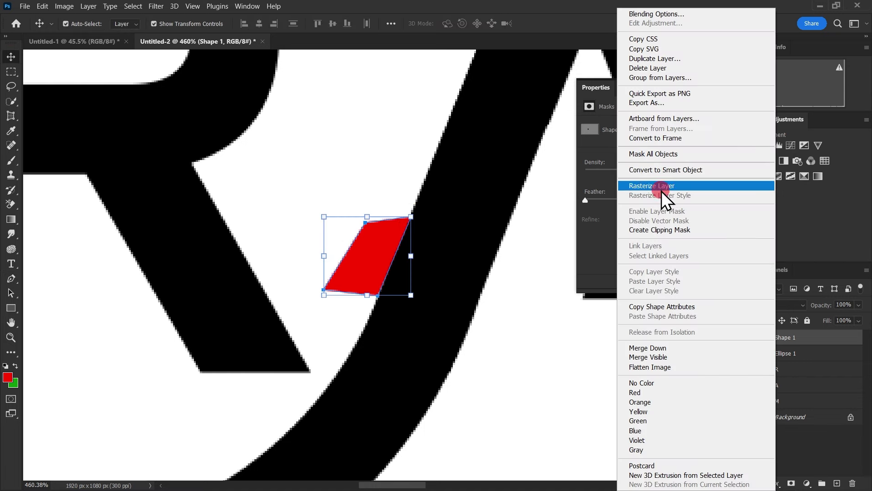
pyautogui.click(646, 185)
pyautogui.keyDown('ctrl'); pyautogui.click(751, 344); pyautogui.keyUp('ctrl')
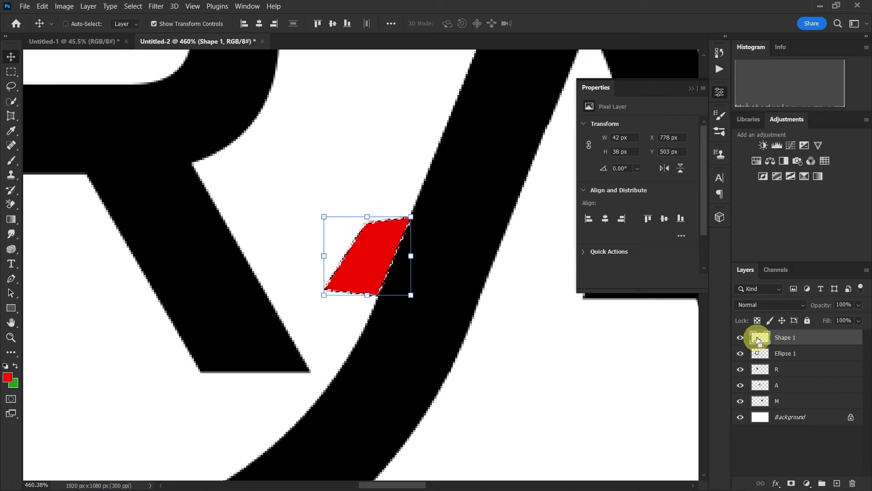
pyautogui.scroll(-2, 404, 354)
pyautogui.click(408, 368)
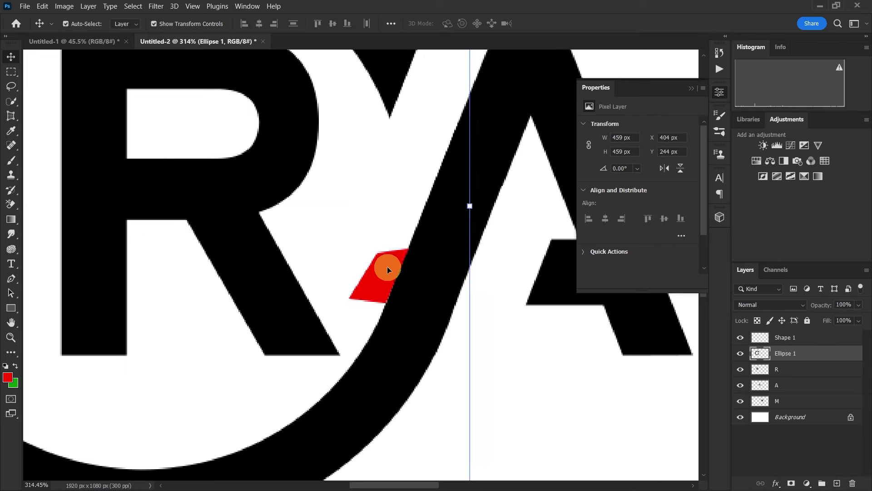
pyautogui.moveTo(372, 282); pyautogui.dragTo(313, 251)
# Delete the red patch shape's layer
pyautogui.press('Delete')
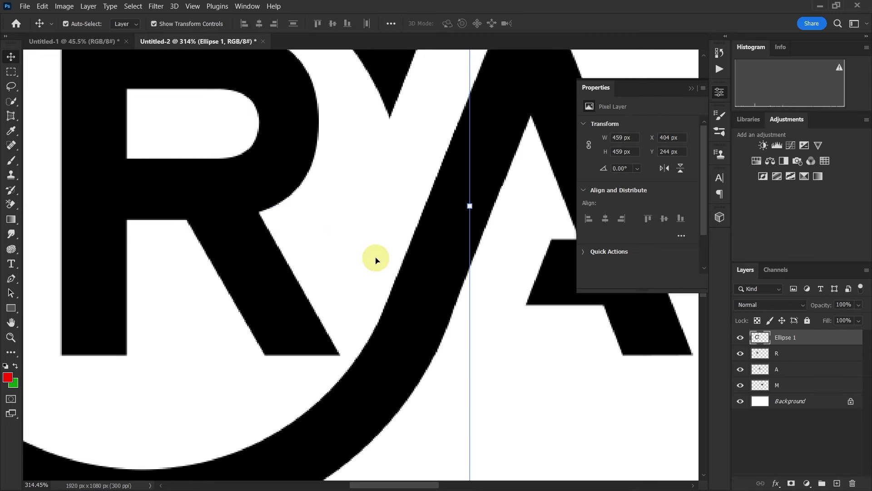
pyautogui.scroll(-5, 378, 271)
pyautogui.scroll(5, 376, 282)
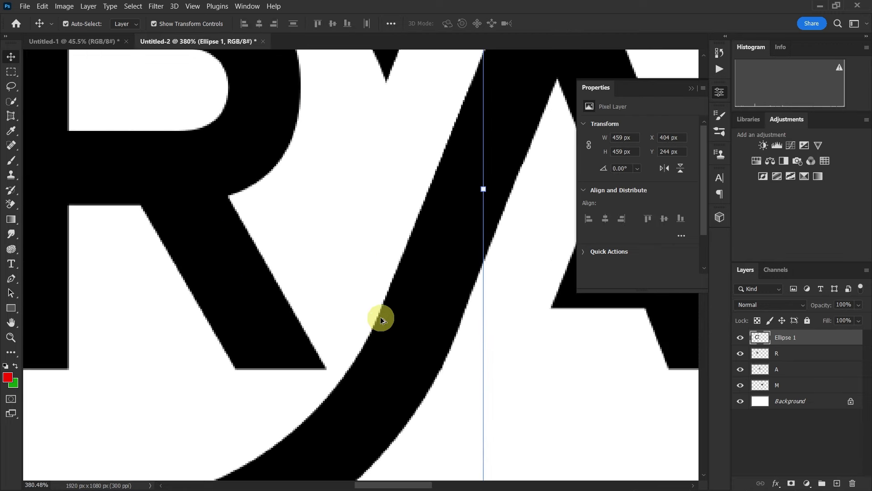
pyautogui.scroll(-5, 380, 316)
pyautogui.scroll(-2, 350, 264)
pyautogui.scroll(-1, 182, 153)
# Shift the M slightly left toward the A and hide the Properties panel
pyautogui.click(175, 150)
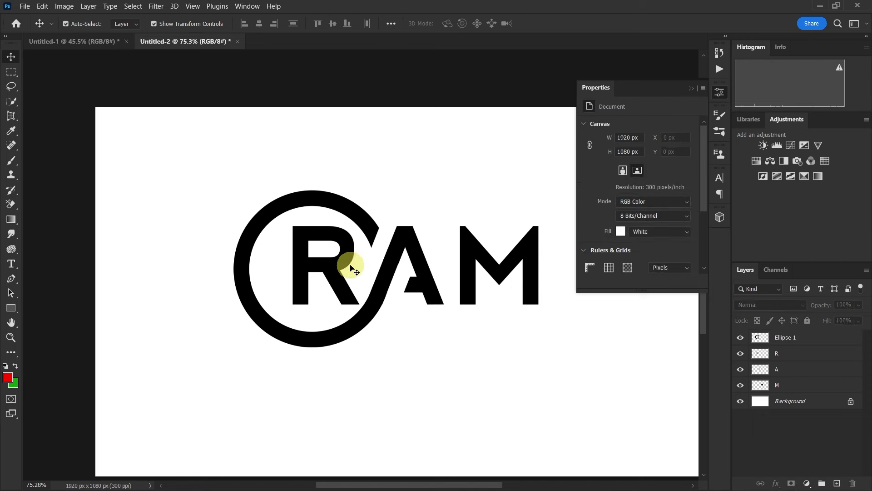
pyautogui.moveTo(337, 270); pyautogui.dragTo(335, 269)
pyautogui.moveTo(474, 284); pyautogui.dragTo(464, 284)
pyautogui.click(437, 352)
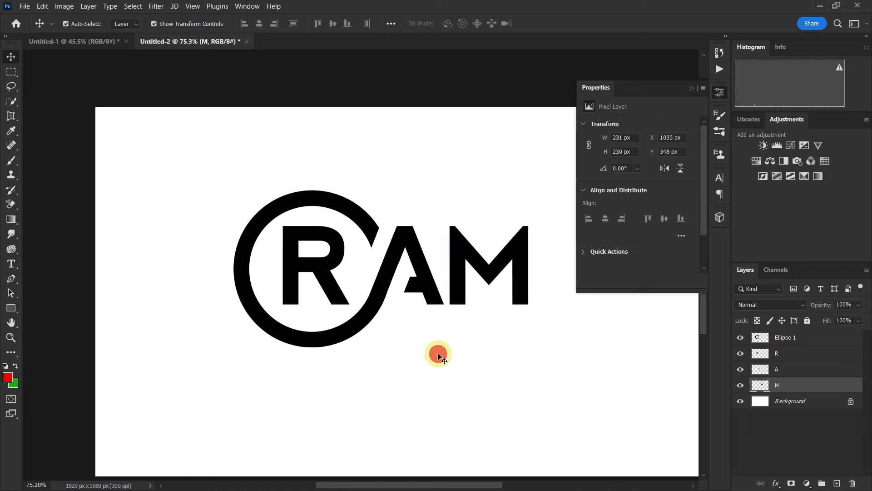
pyautogui.scroll(-2, 417, 318)
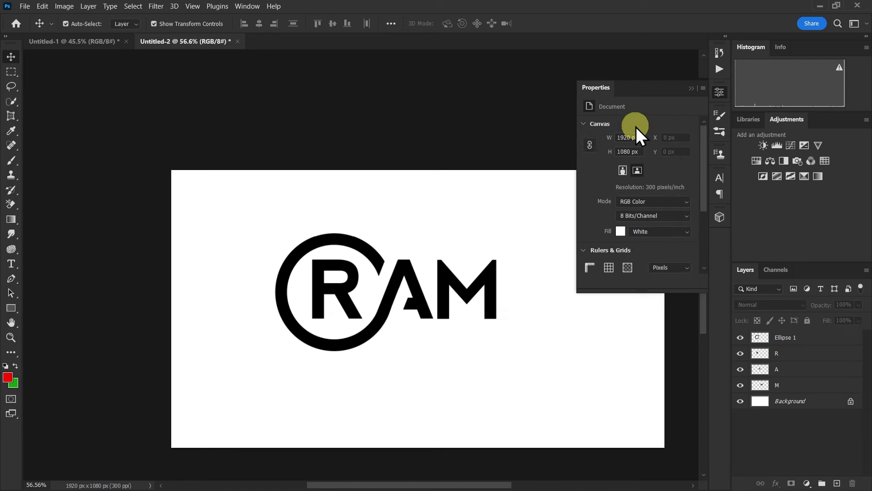
pyautogui.click(693, 88)
pyautogui.scroll(2, 430, 361)
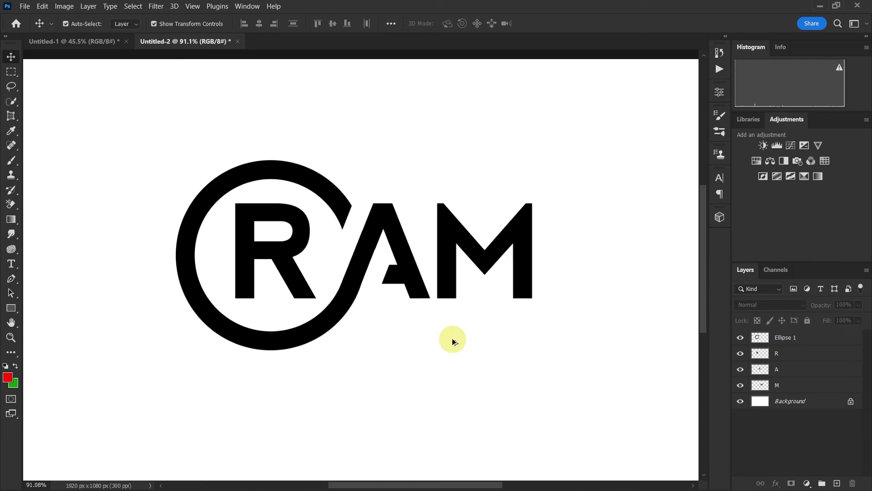
# Add a Gradient Overlay to the M with a #000cff left stop at a 90° angle
pyautogui.rightClick(803, 386)
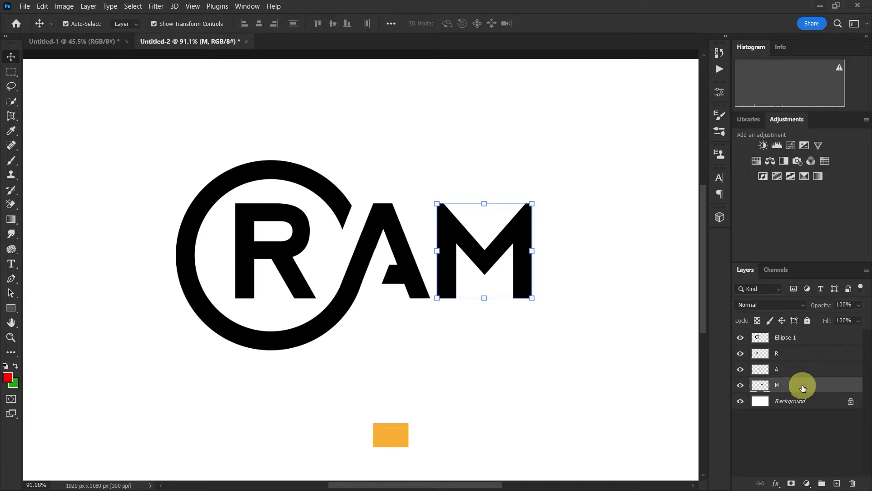
pyautogui.click(682, 14)
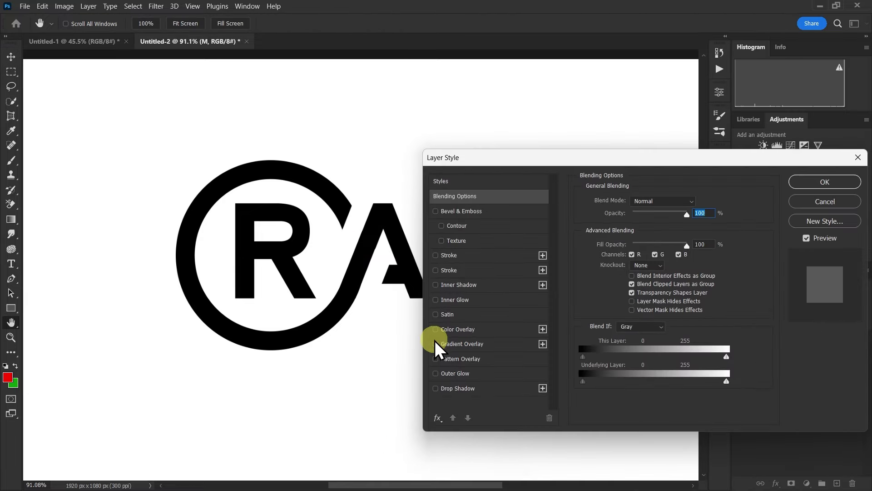
pyautogui.click(457, 344)
pyautogui.click(650, 227)
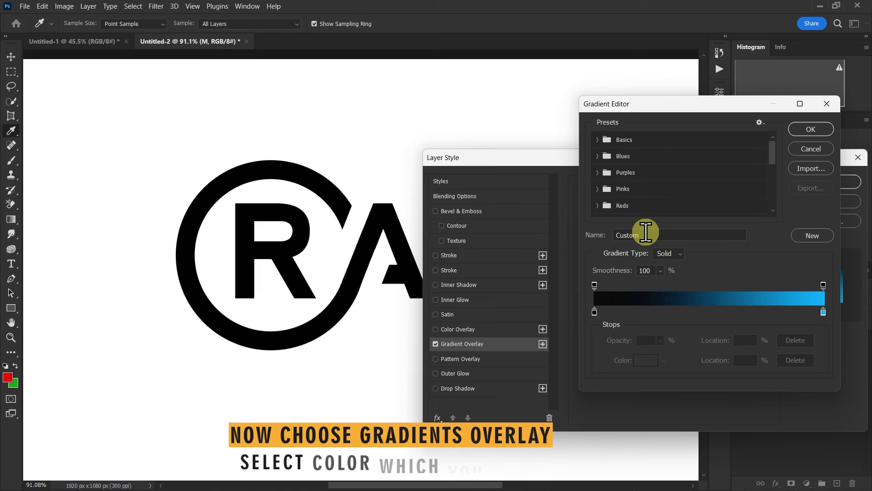
pyautogui.click(594, 312)
pyautogui.click(645, 360)
pyautogui.click(726, 289)
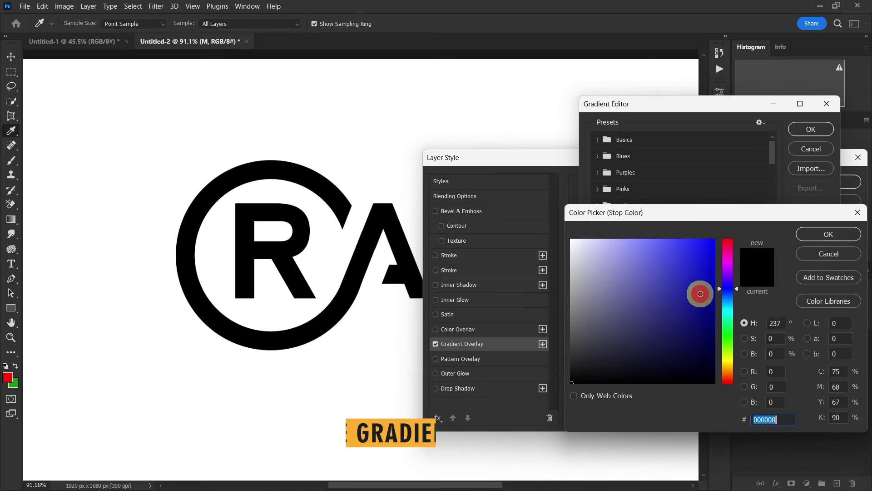
pyautogui.click(840, 237)
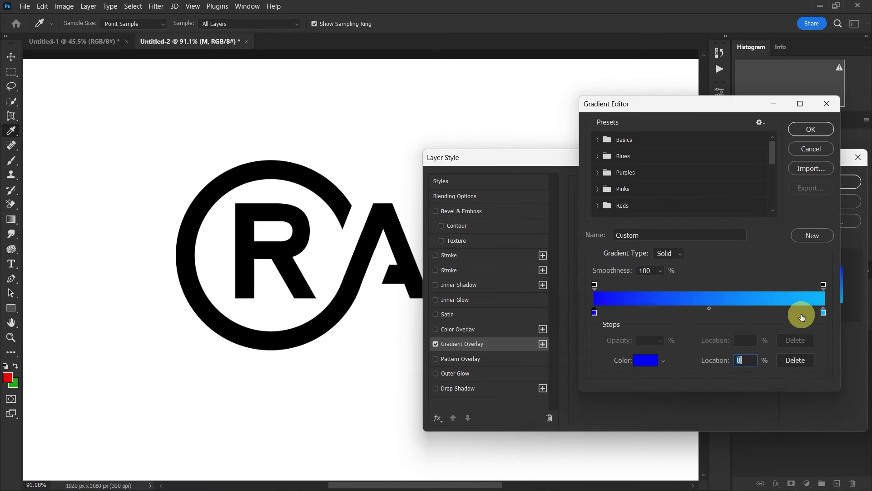
pyautogui.click(811, 130)
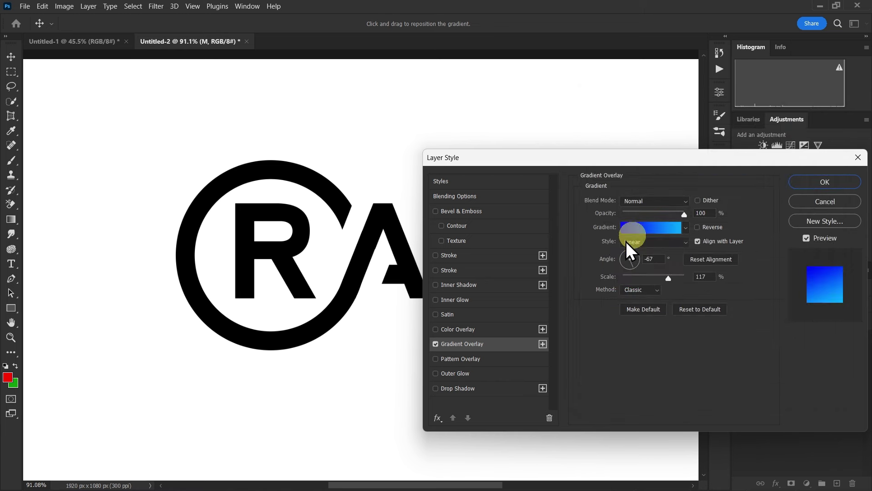
pyautogui.write('90')
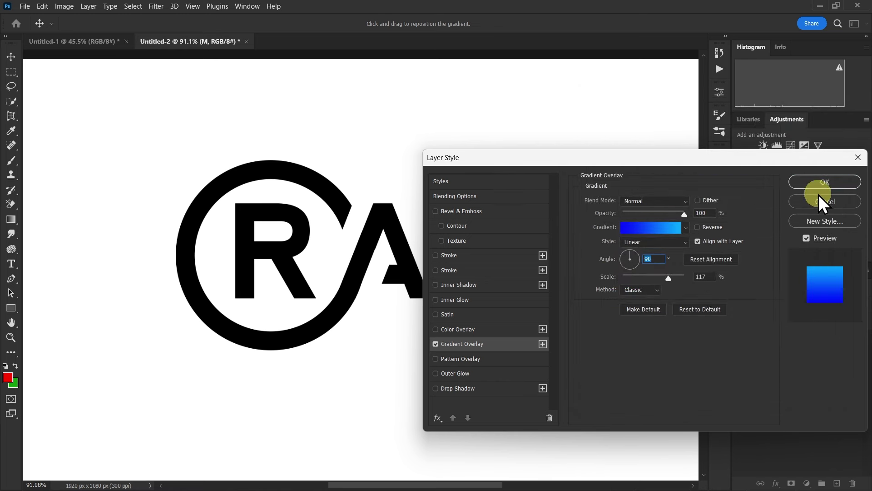
pyautogui.click(824, 183)
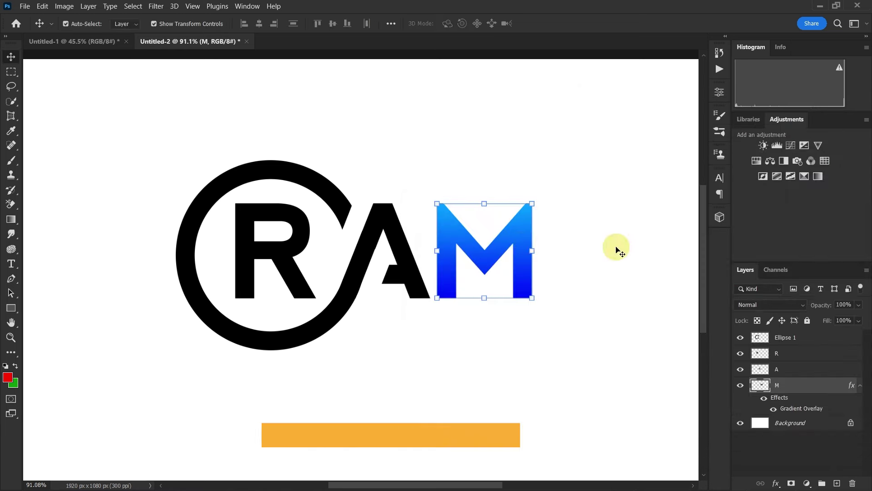
# Copy the M's Gradient Overlay effect onto the A and the ring
pyautogui.click(860, 387)
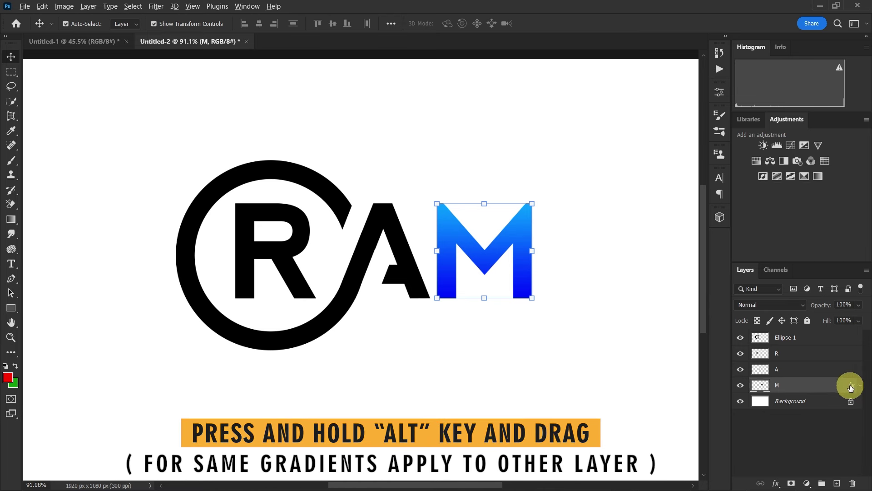
pyautogui.moveTo(842, 373); pyautogui.dragTo(843, 369)
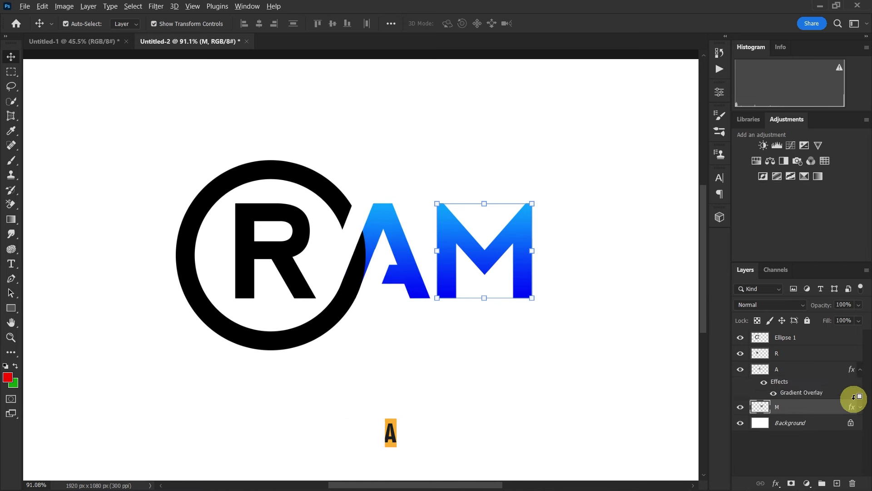
pyautogui.moveTo(852, 407)
pyautogui.mouseDown()
pyautogui.moveTo(840, 348)
pyautogui.moveTo(848, 347)
pyautogui.mouseUp()
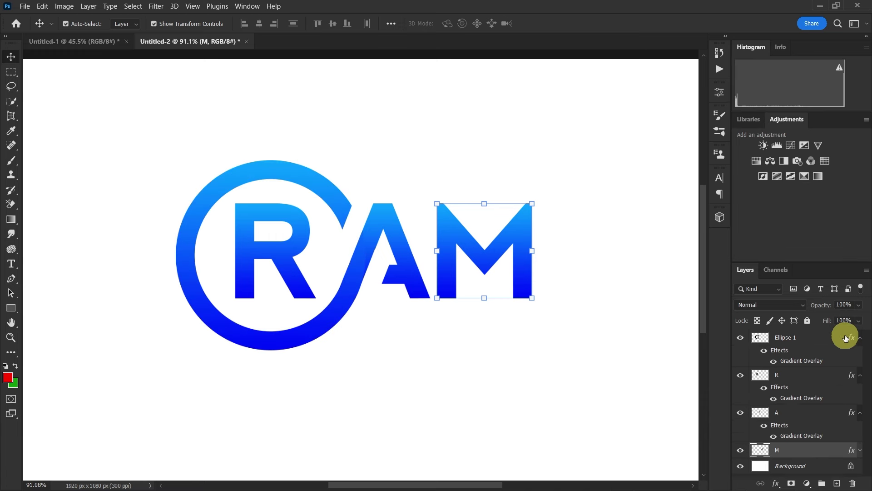
pyautogui.scroll(-2, 434, 348)
pyautogui.click(434, 349)
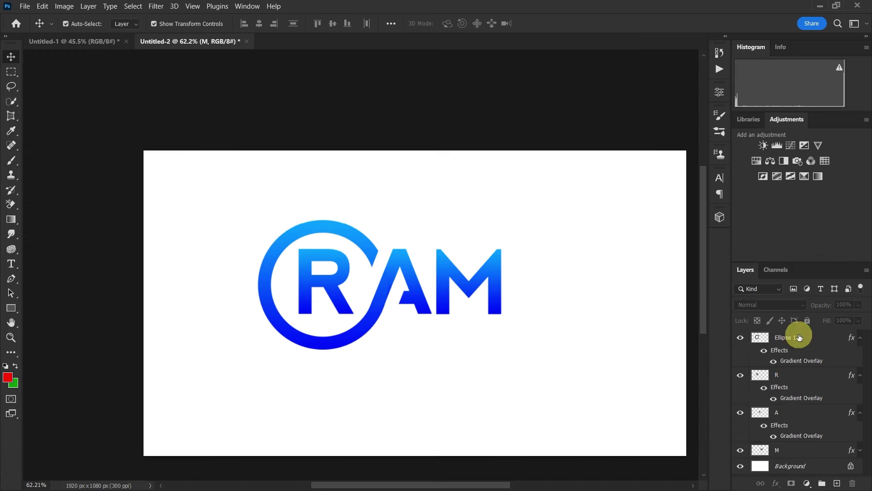
# Collapse the effect lists under the ring, R and A, and open the ring's Blending Options
pyautogui.click(861, 340)
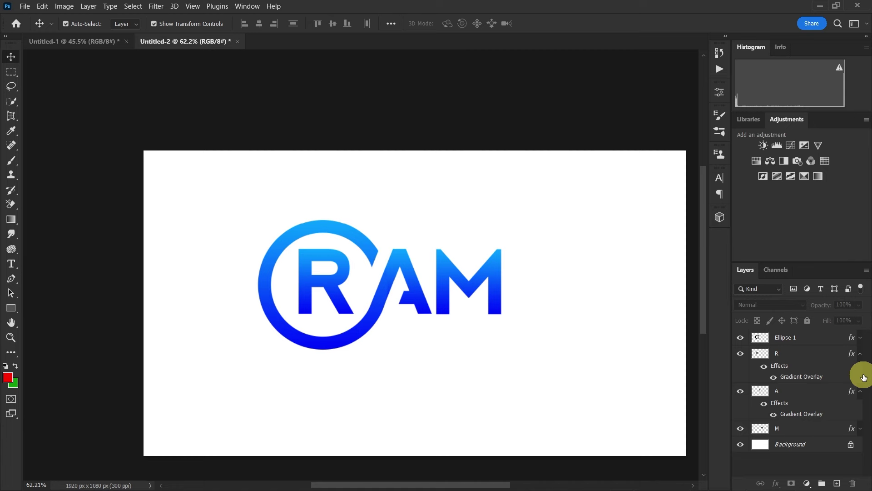
pyautogui.click(861, 354)
pyautogui.click(861, 370)
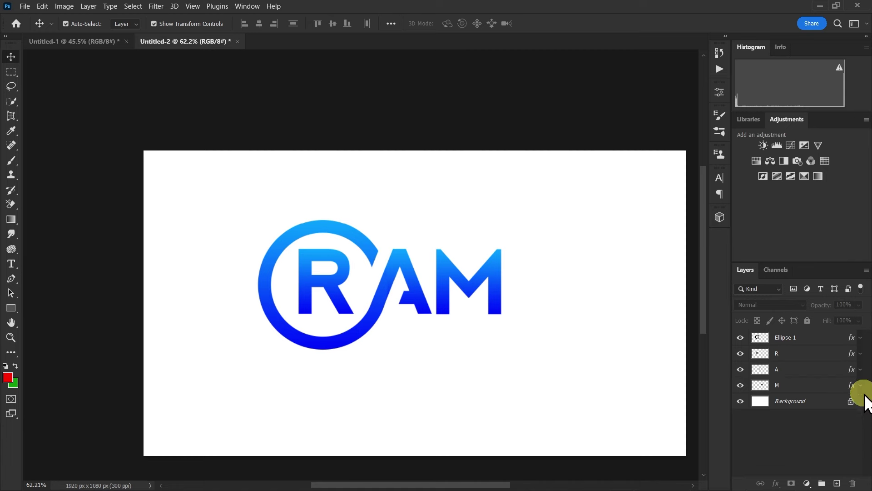
pyautogui.rightClick(807, 344)
pyautogui.click(694, 16)
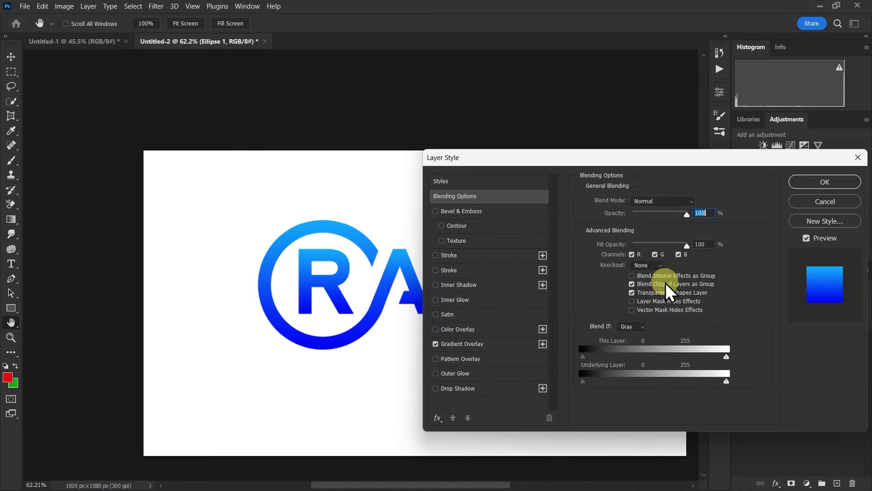
# Check the ring's Gradient Overlay in the Gradient Editor, then close both dialogs unchanged
pyautogui.click(467, 347)
pyautogui.click(644, 228)
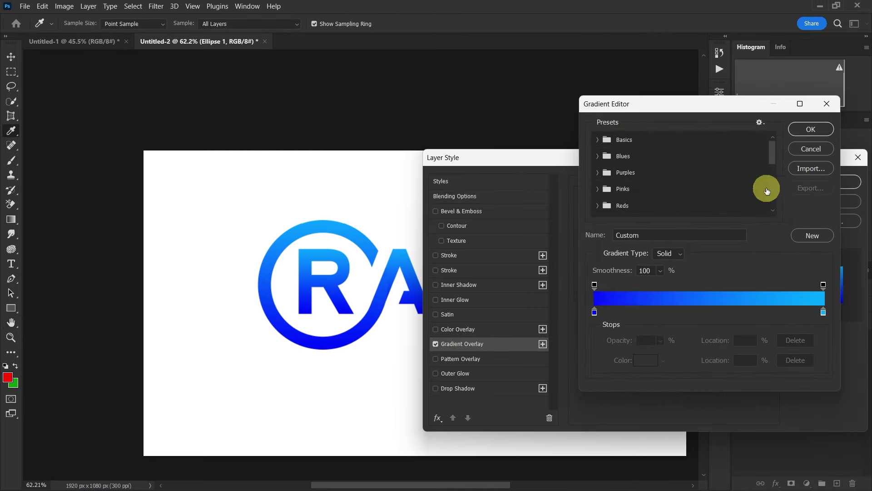
pyautogui.click(806, 129)
pyautogui.click(806, 189)
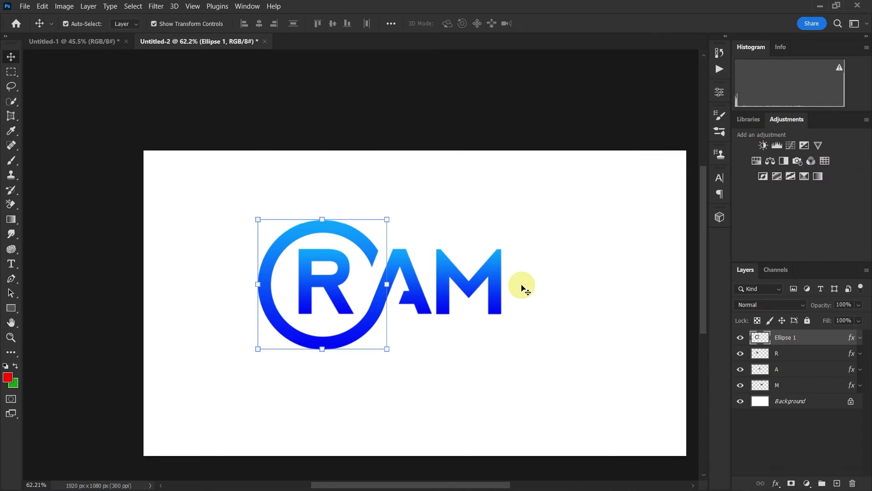
pyautogui.scroll(-2, 408, 295)
pyautogui.scroll(2, 409, 296)
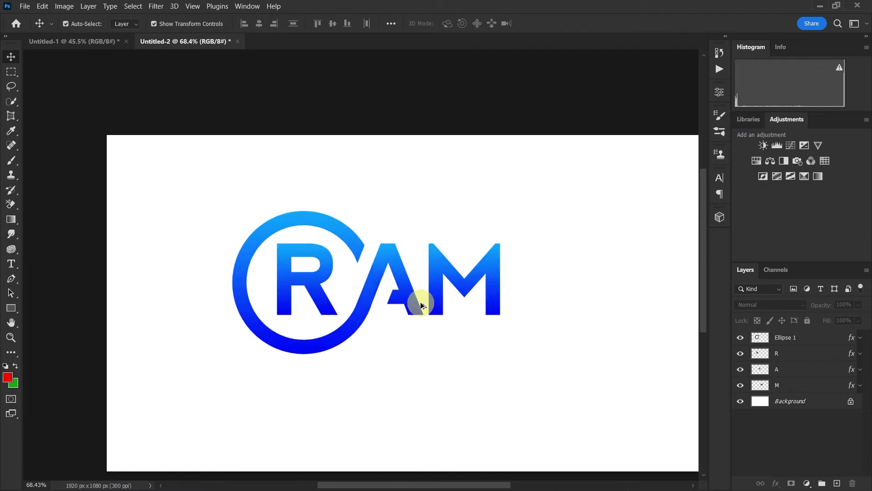
pyautogui.scroll(2, 415, 298)
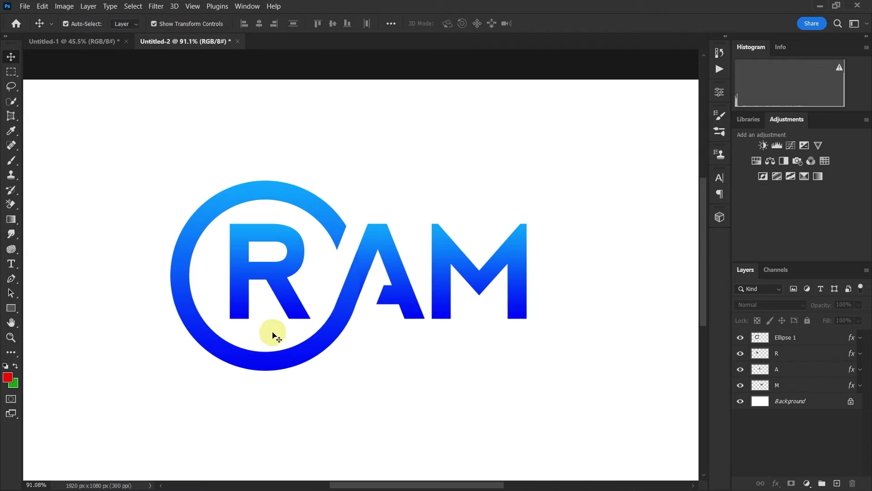
# Add 15 pt INDUSTRIES text and move it right beneath the A and M
pyautogui.click(15, 266)
pyautogui.click(365, 342)
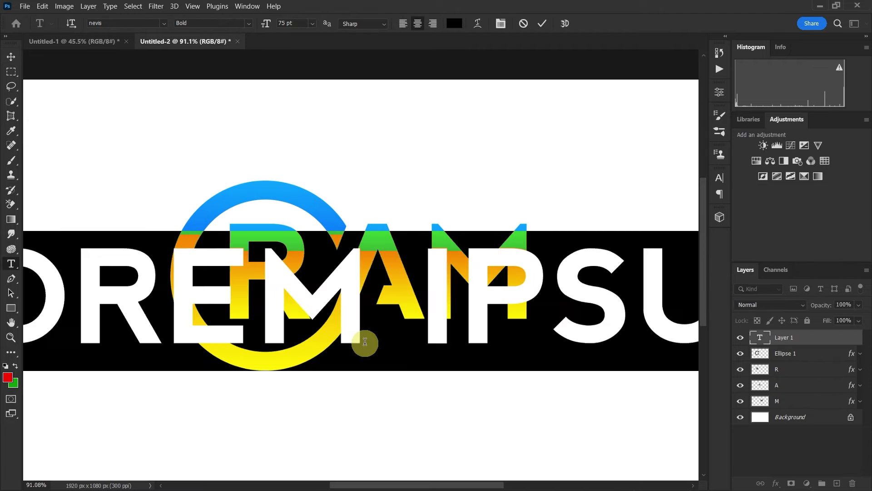
pyautogui.moveTo(267, 23); pyautogui.dragTo(211, 27)
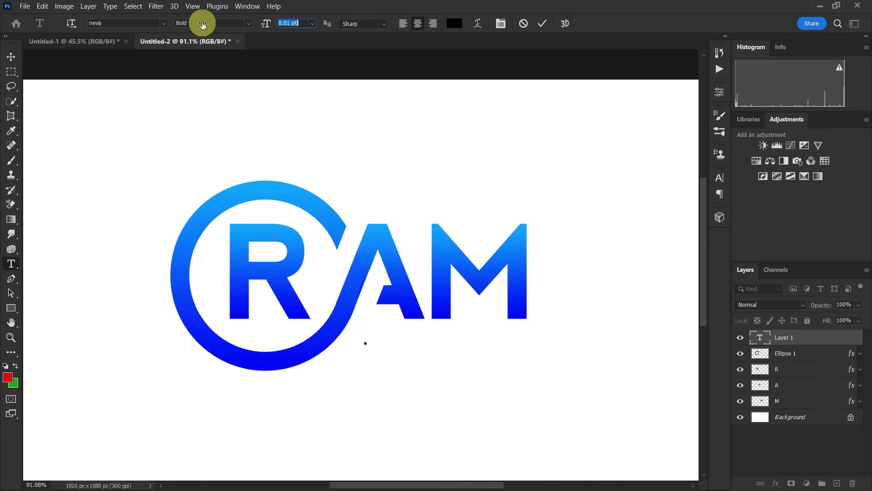
pyautogui.press('BackSpace')
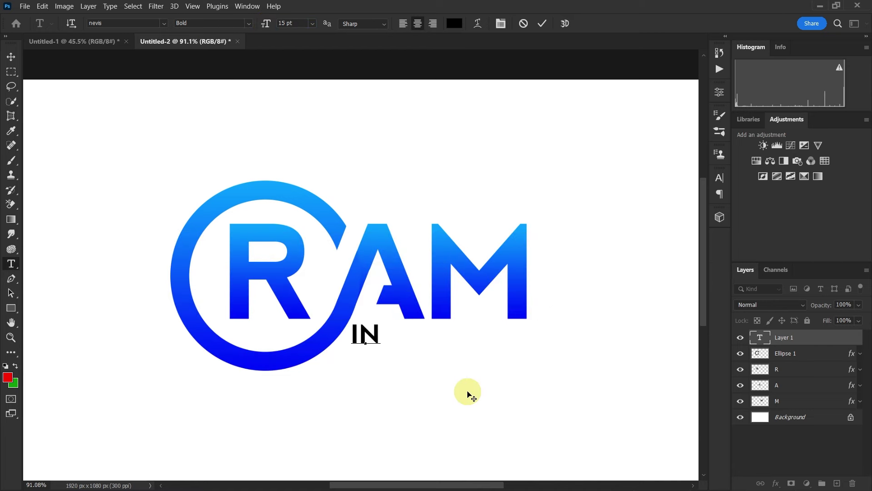
pyautogui.write('DUSTRIE')
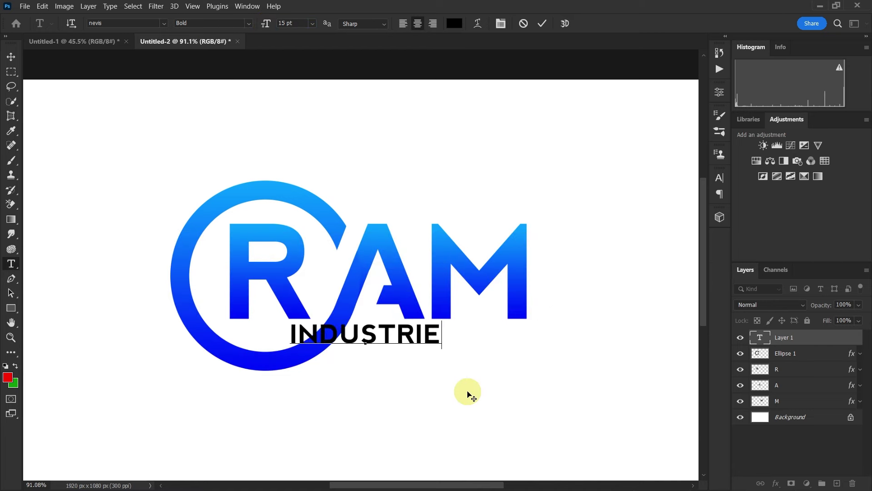
pyautogui.write('S')
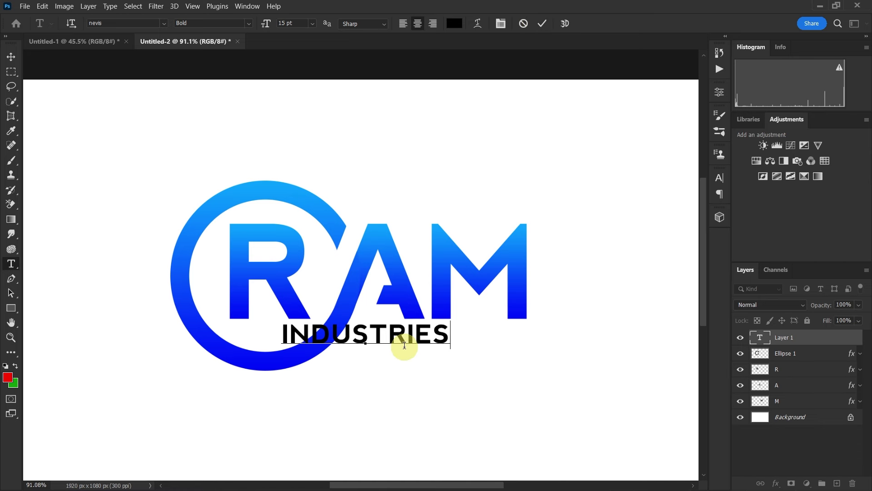
pyautogui.click(542, 23)
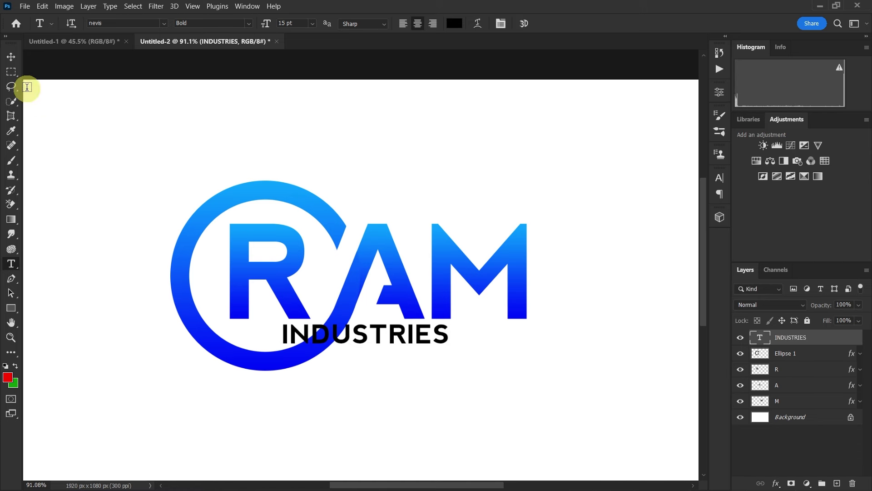
pyautogui.click(11, 57)
pyautogui.moveTo(382, 333); pyautogui.dragTo(459, 340)
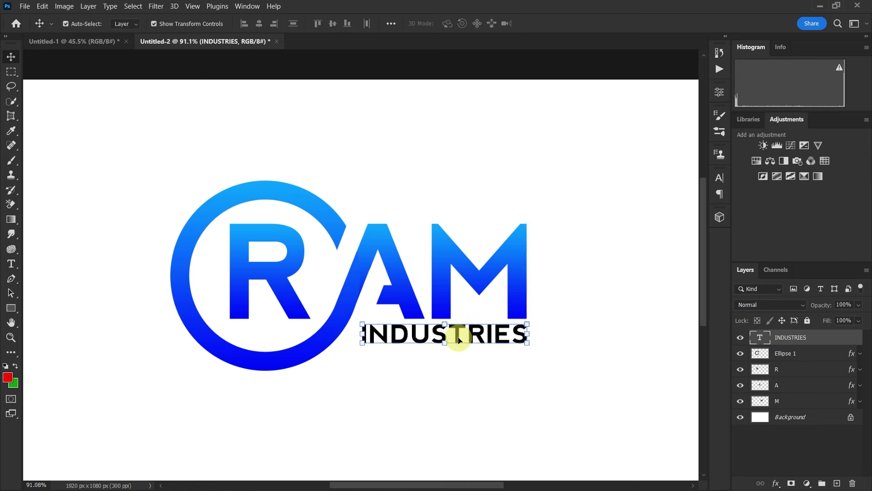
# Change the INDUSTRIES text colour, first to white and then to red
pyautogui.doubleClick(458, 336)
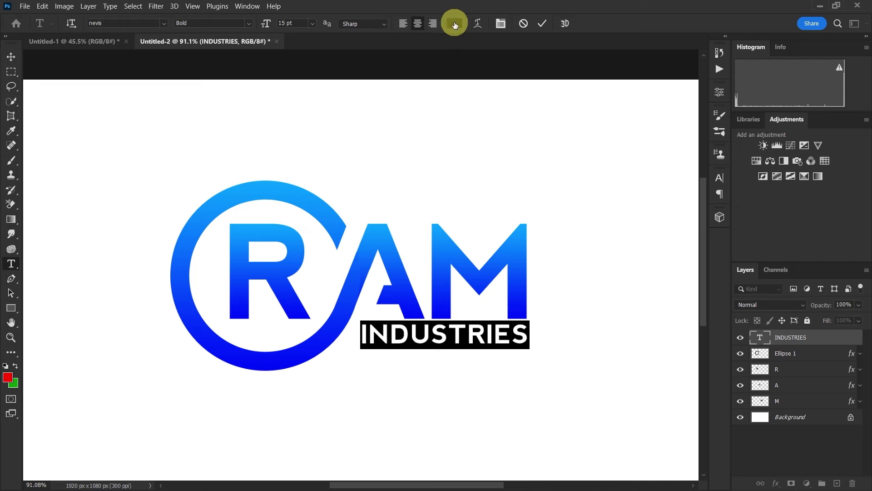
pyautogui.click(455, 24)
pyautogui.moveTo(648, 269); pyautogui.dragTo(551, 232)
pyautogui.click(833, 249)
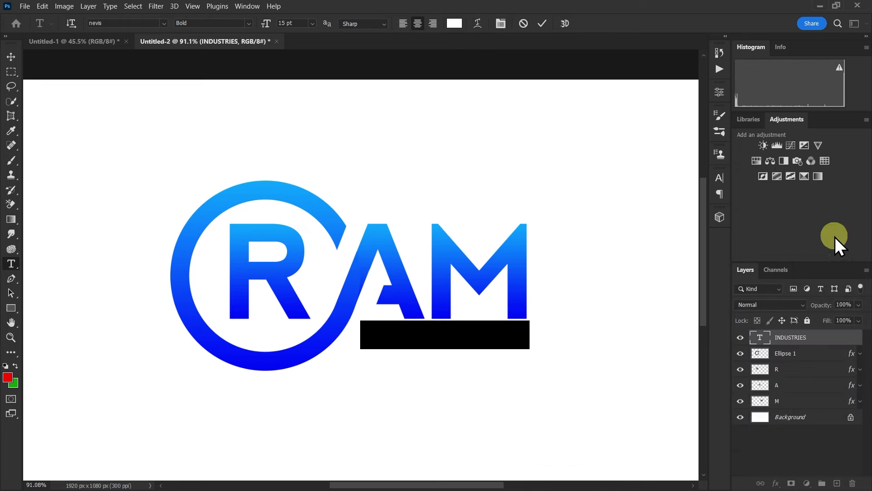
pyautogui.click(456, 24)
pyautogui.moveTo(632, 280); pyautogui.dragTo(714, 240)
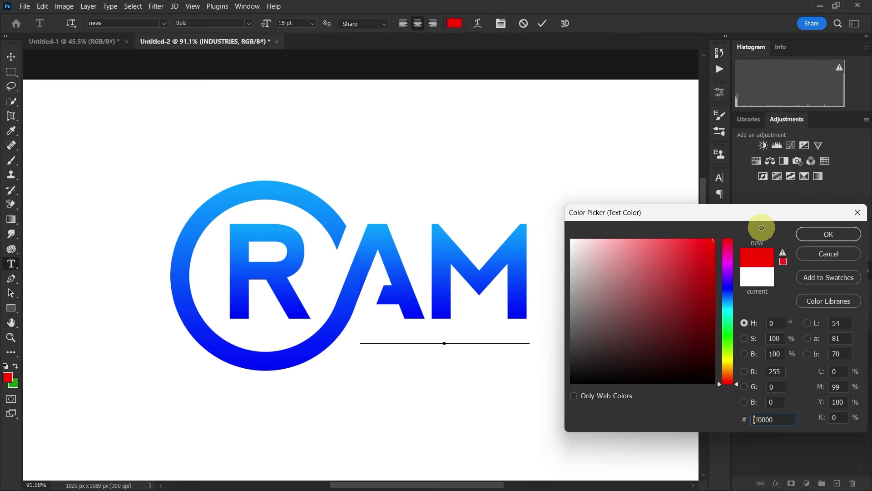
pyautogui.click(824, 234)
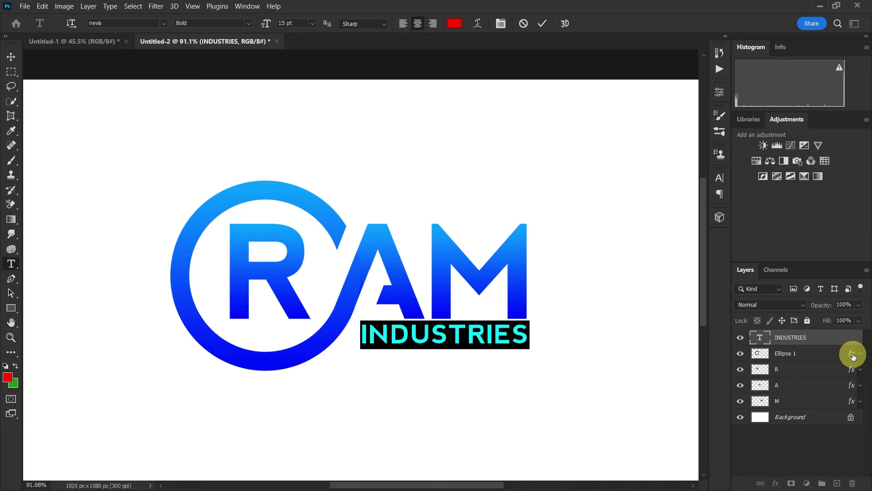
pyautogui.press('v')
# Copy the ring's Gradient Overlay effect onto the INDUSTRIES layer
pyautogui.moveTo(853, 353); pyautogui.dragTo(799, 337)
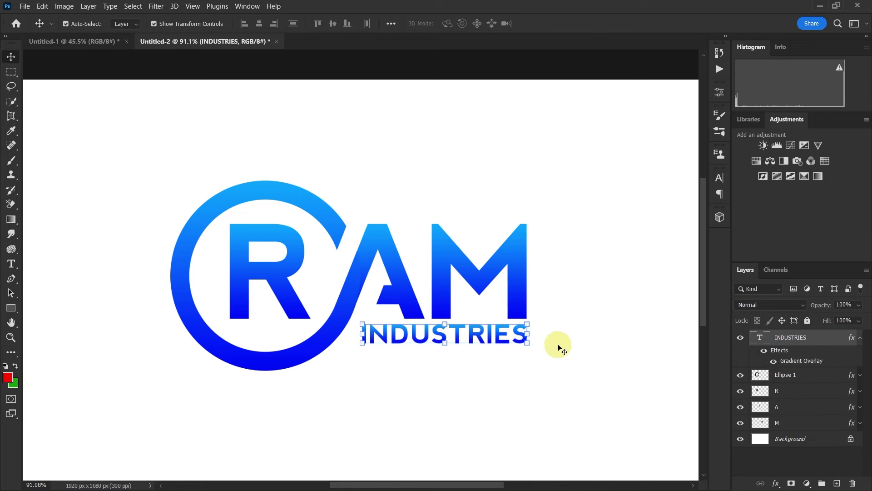
pyautogui.scroll(2, 476, 345)
pyautogui.scroll(2, 479, 348)
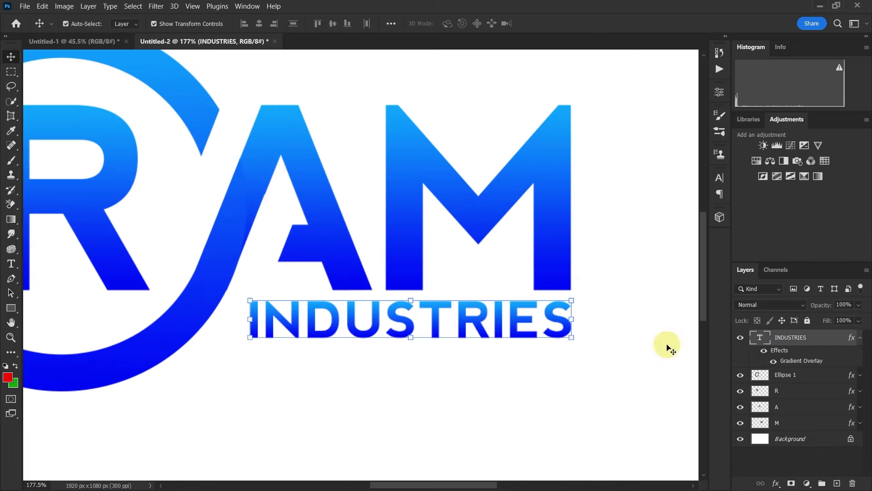
# Recolour the INDUSTRIES gradient overlay with a cyan left stop and yellow right stop
pyautogui.rightClick(791, 337)
pyautogui.click(664, 19)
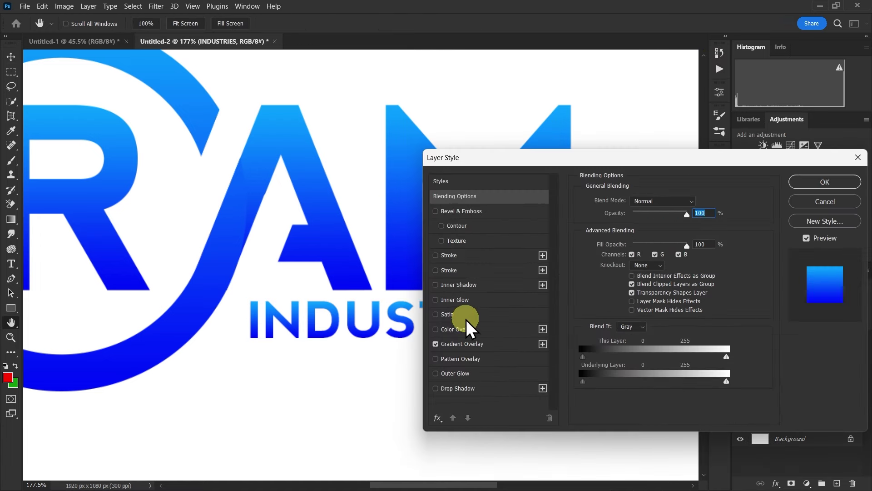
pyautogui.click(467, 344)
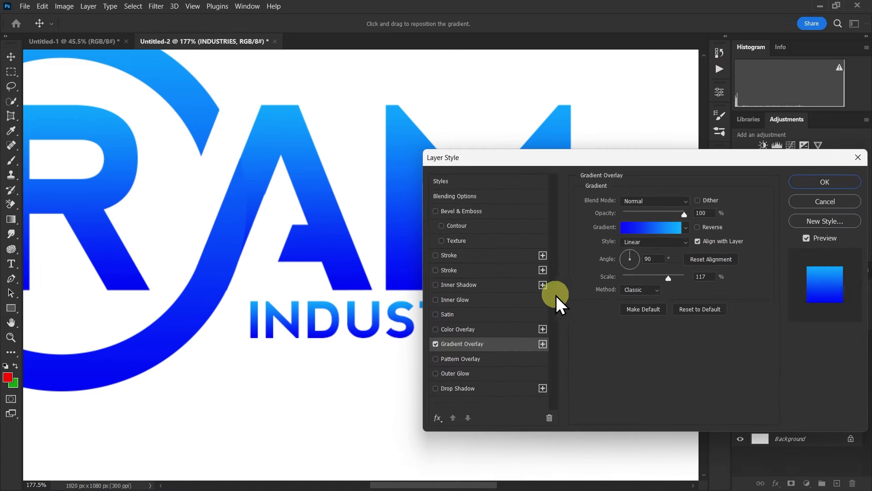
pyautogui.click(695, 221)
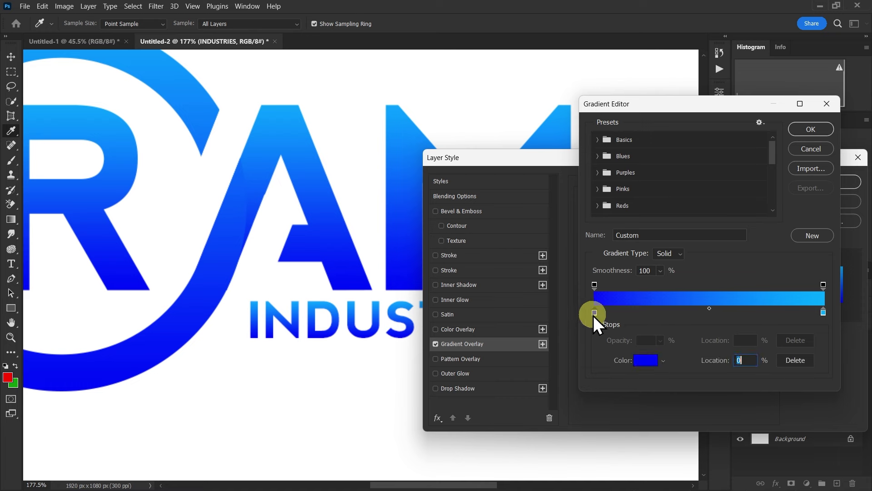
pyautogui.click(653, 359)
pyautogui.write('00e4ff')
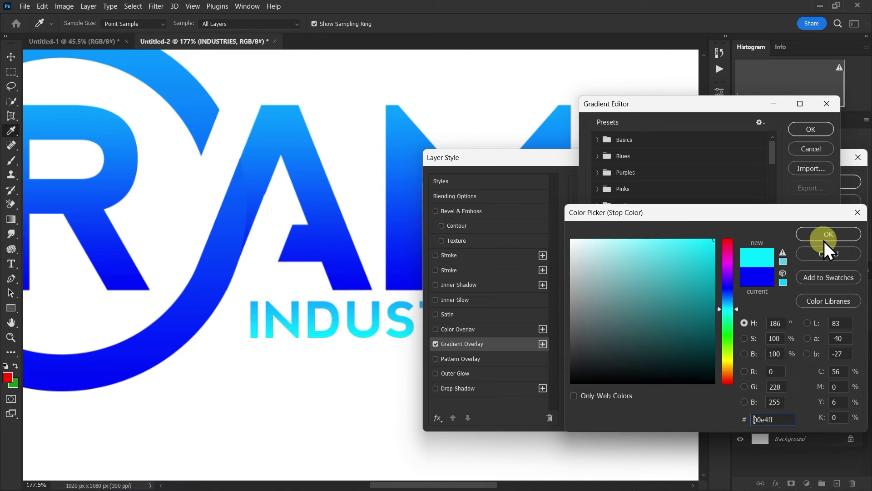
pyautogui.click(825, 234)
pyautogui.click(824, 313)
pyautogui.click(646, 360)
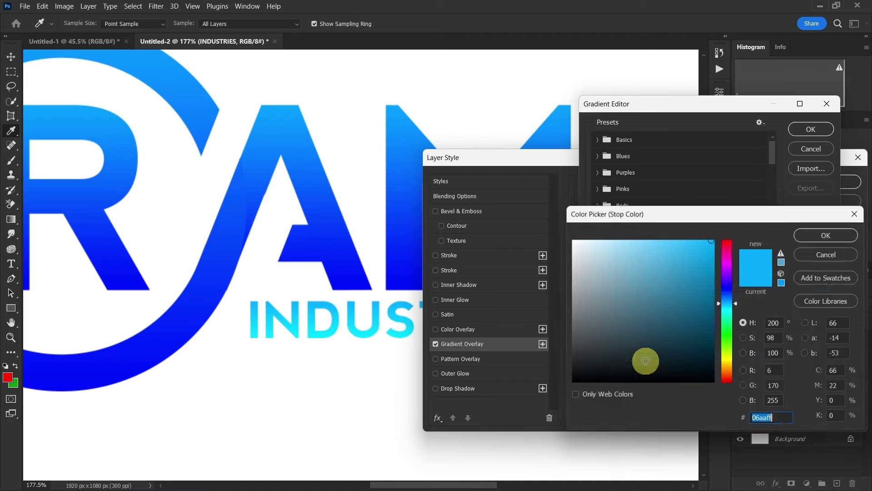
pyautogui.moveTo(730, 288)
pyautogui.mouseDown()
pyautogui.moveTo(730, 271)
pyautogui.moveTo(730, 381)
pyautogui.moveTo(730, 362)
pyautogui.mouseUp()
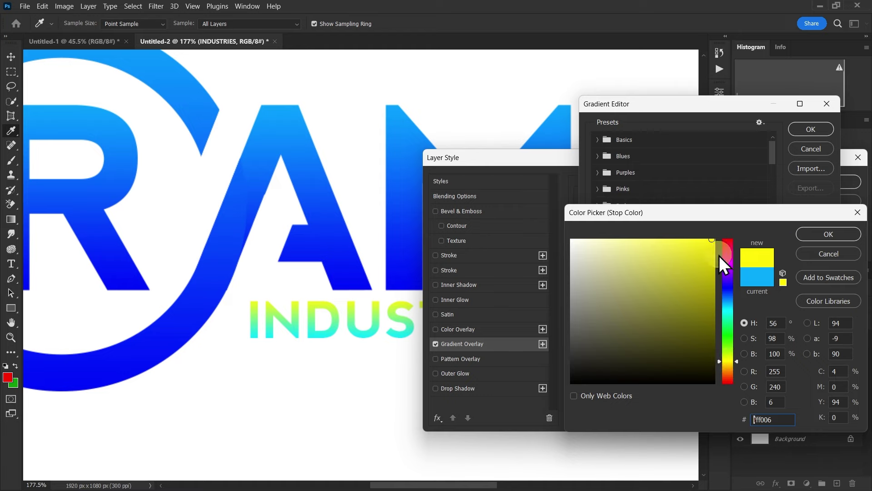
pyautogui.click(803, 232)
pyautogui.click(809, 129)
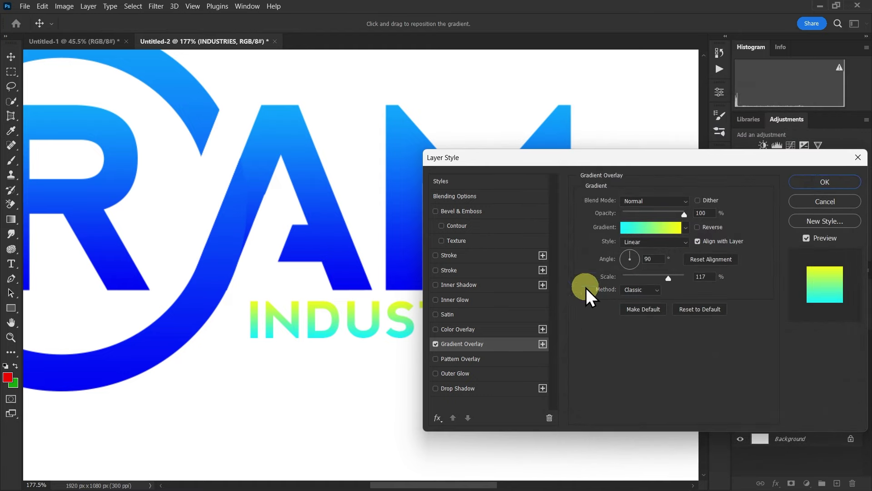
pyautogui.click(828, 185)
# Type the line FOLLOW FOR MORE VIDEO below the logo and commit it
pyautogui.press('v')
pyautogui.scroll(-2, 450, 318)
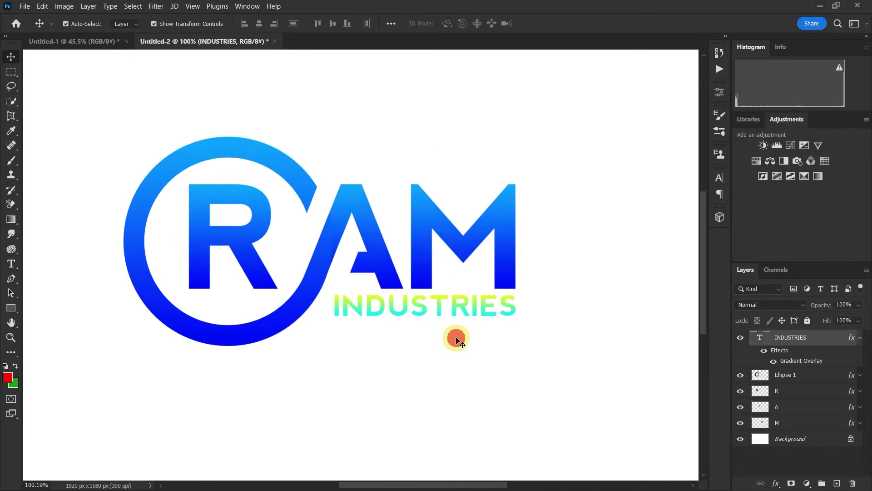
pyautogui.click(458, 339)
pyautogui.scroll(-3, 406, 302)
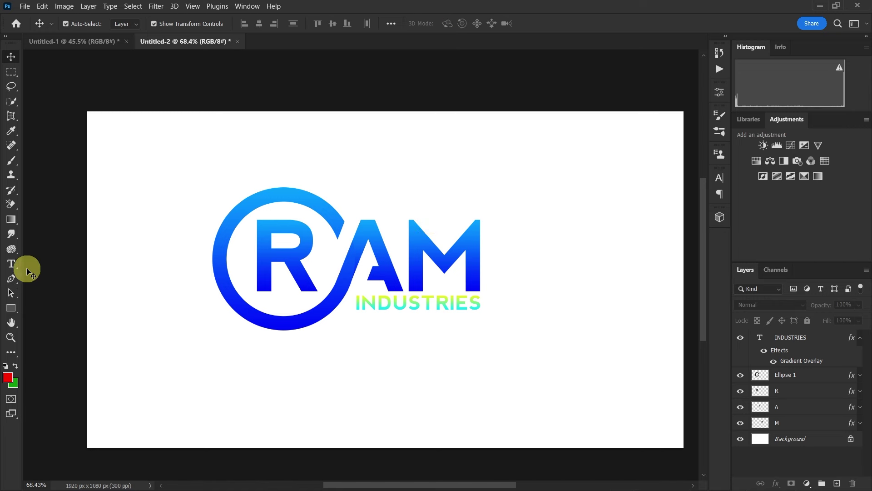
pyautogui.press('t')
pyautogui.click(271, 359)
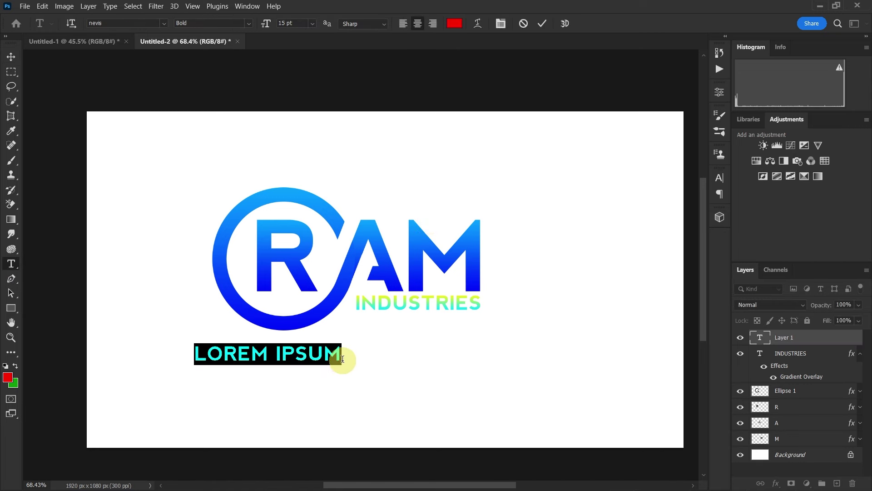
pyautogui.write('FOLLO')
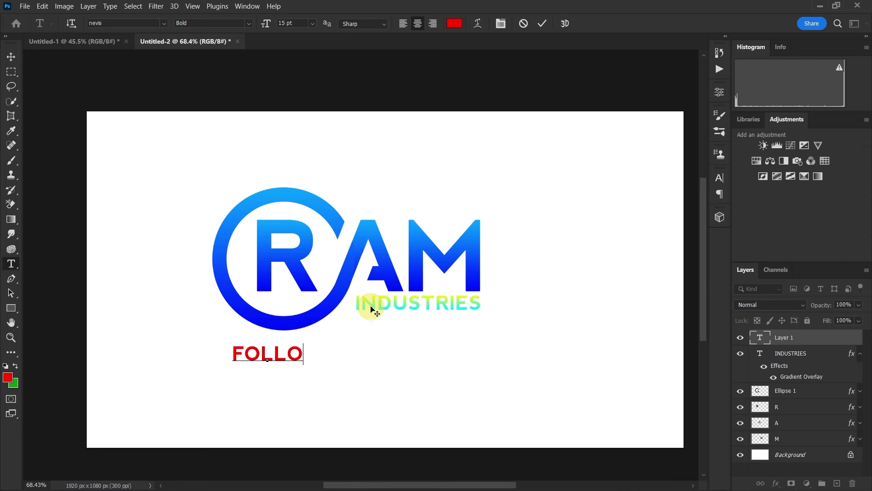
pyautogui.write('W FOR')
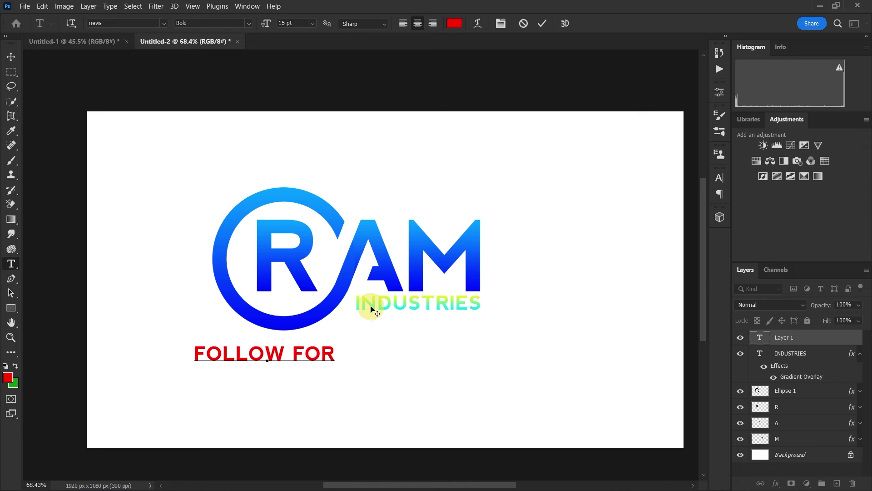
pyautogui.write(' MORE VID')
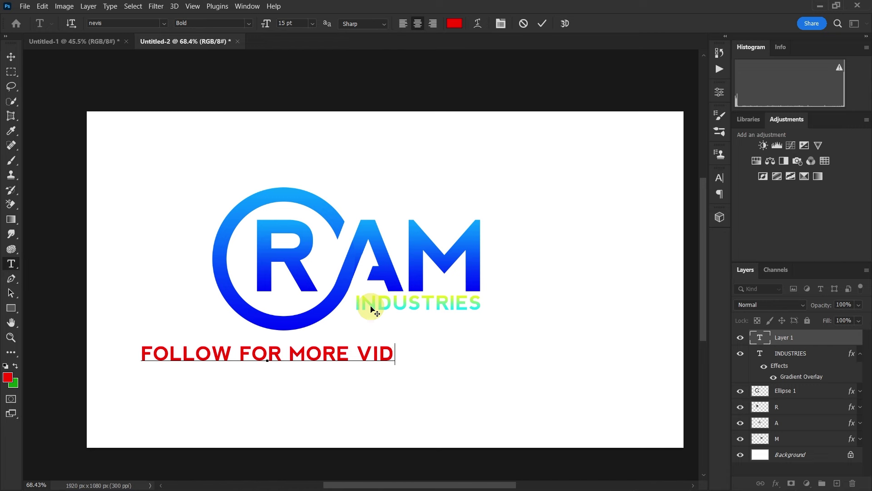
pyautogui.write('EO')
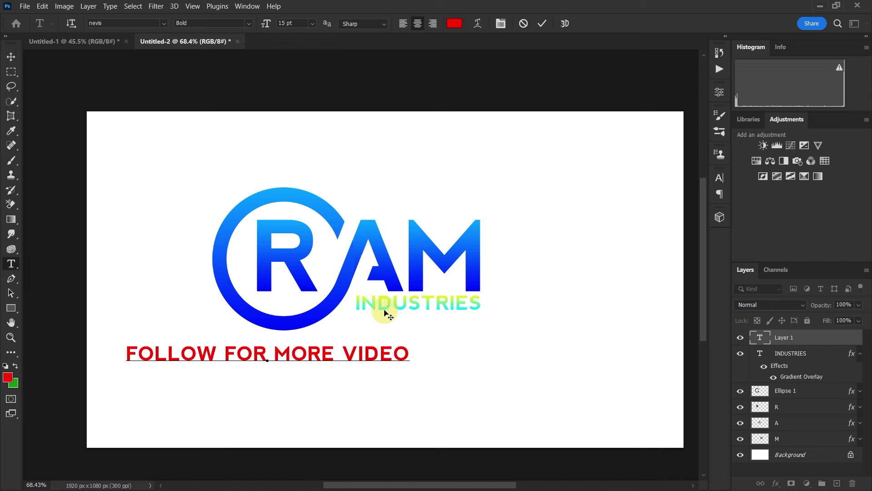
pyautogui.click(545, 26)
# Fit FOLLOW FOR MORE VIDEO under the logo and copy the blue gradient onto it
pyautogui.press('v')
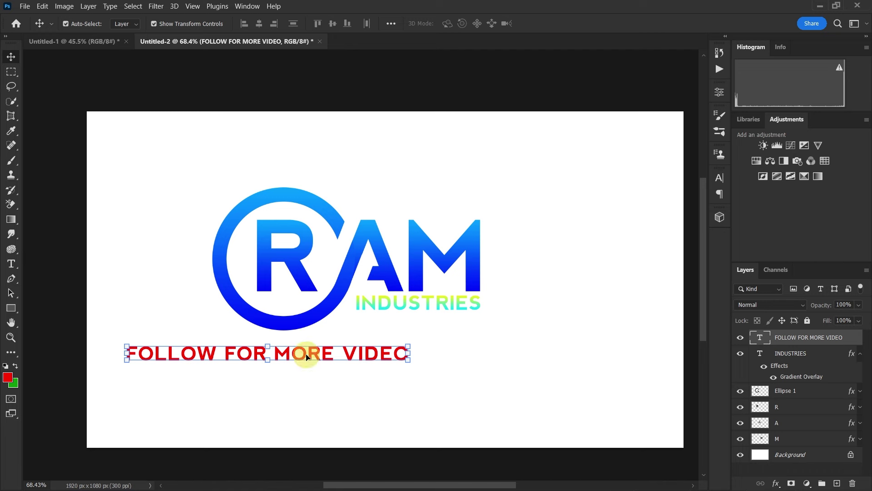
pyautogui.moveTo(306, 357); pyautogui.dragTo(408, 346)
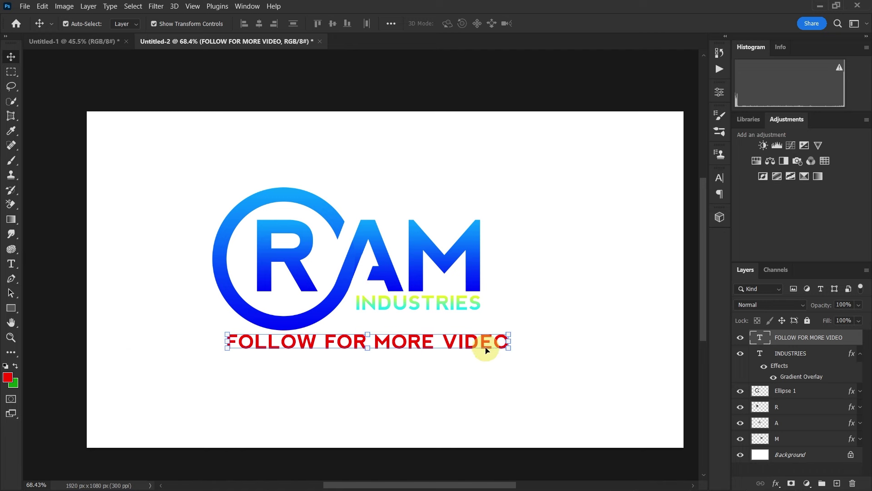
pyautogui.moveTo(507, 341); pyautogui.dragTo(482, 341)
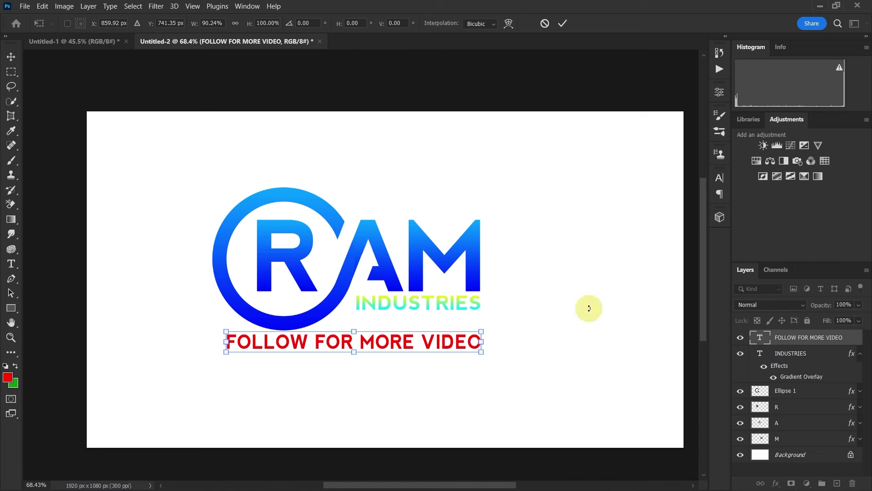
pyautogui.moveTo(852, 394); pyautogui.dragTo(845, 338)
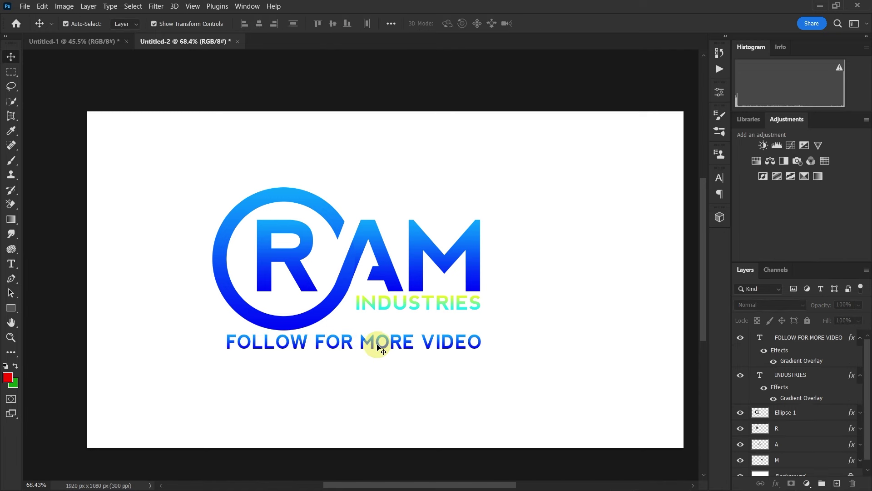
pyautogui.moveTo(377, 347); pyautogui.dragTo(375, 346)
# Turn off the Gradient Overlay on INDUSTRIES so it shows plain white
pyautogui.doubleClick(443, 305)
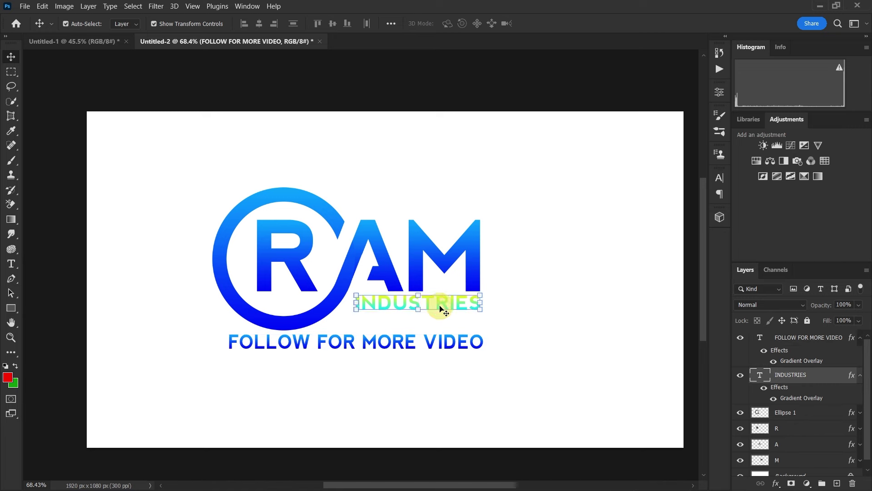
pyautogui.click(456, 23)
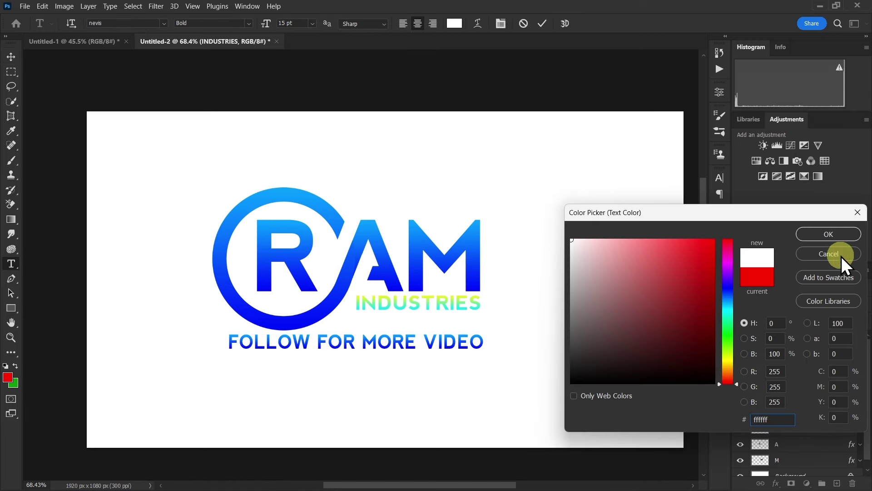
pyautogui.click(840, 253)
pyautogui.hotkey('ctrl', 'Return')
pyautogui.press('v')
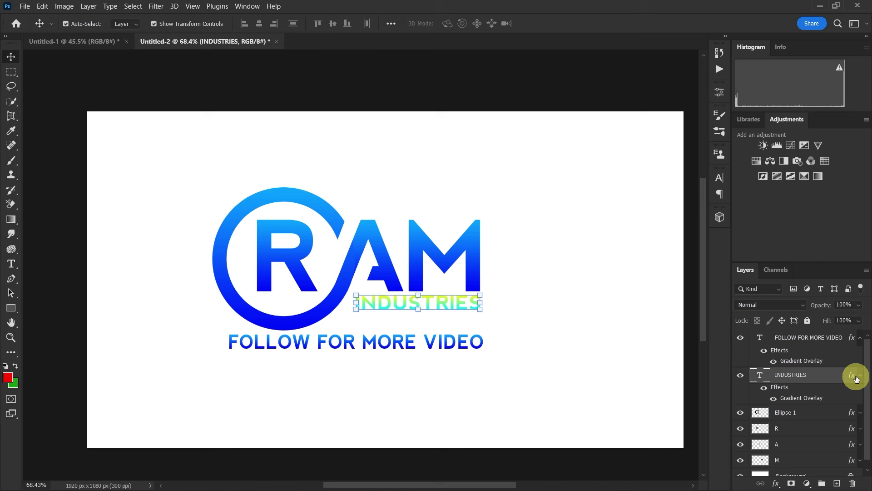
pyautogui.click(593, 332)
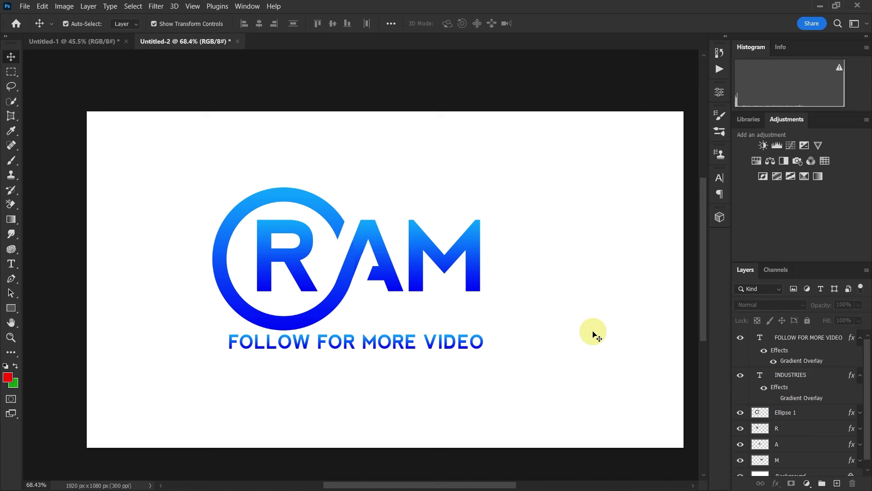
pyautogui.keyDown('alt'); pyautogui.scroll(-2, 411, 262); pyautogui.keyUp('alt')
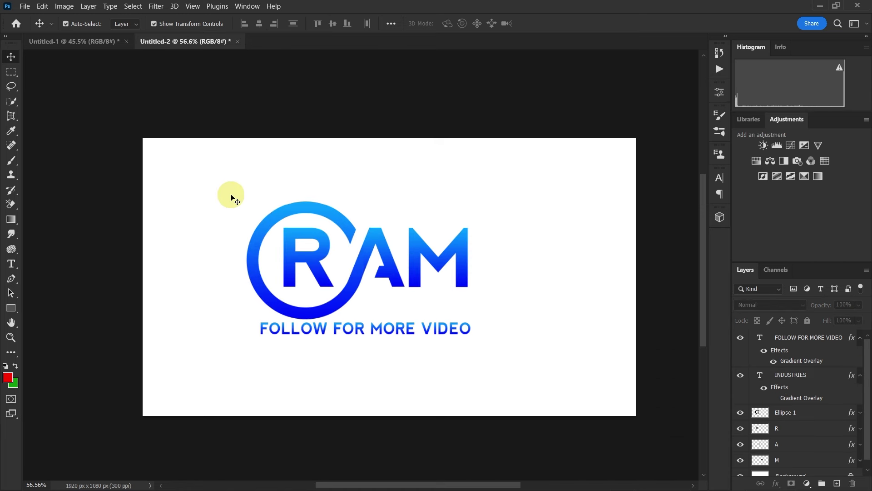
# Select all the logo layers and group them into Group 1
pyautogui.click(858, 341)
pyautogui.click(808, 340)
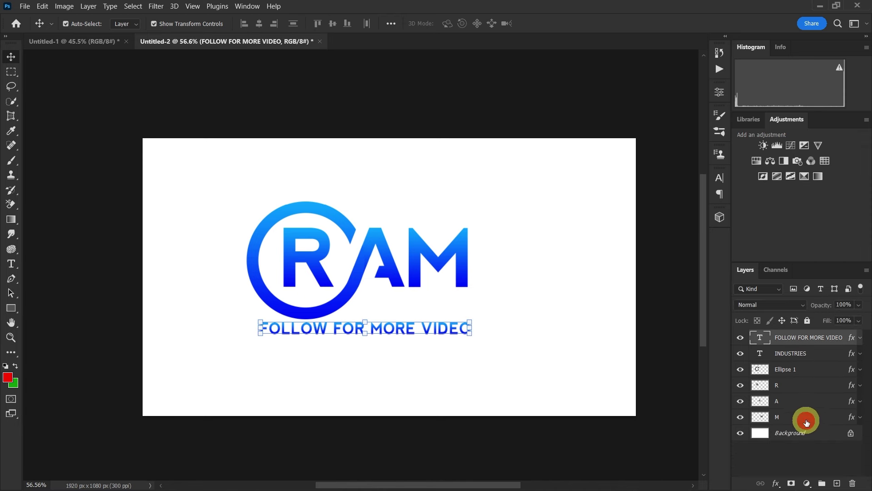
pyautogui.click(807, 417)
pyautogui.keyDown('shift'); pyautogui.click(799, 337); pyautogui.keyUp('shift')
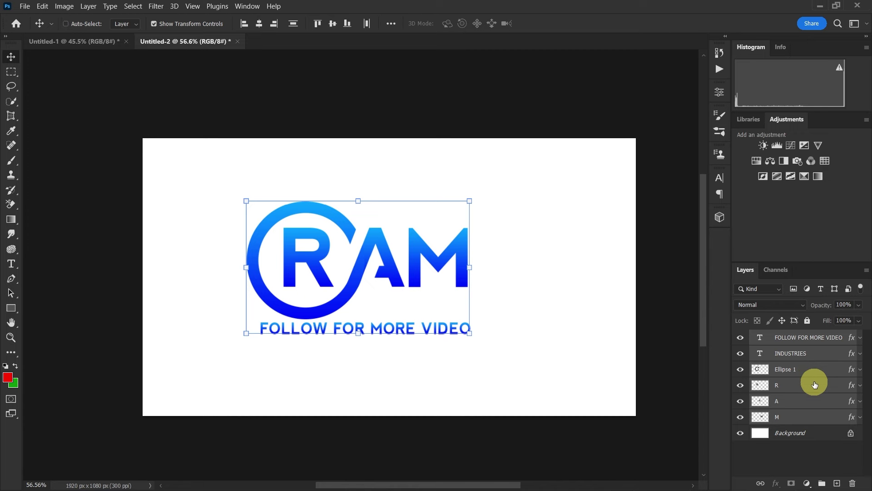
pyautogui.hotkey('ctrl', 'g')
pyautogui.click(798, 369)
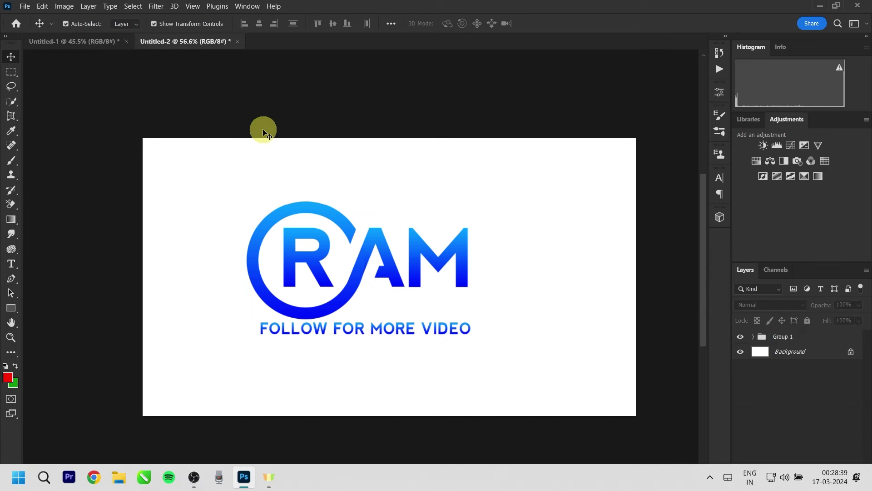
# Open 3D Glass Window Logo Mockup.psd and enter its Your Logo Here smart object
pyautogui.click(24, 6)
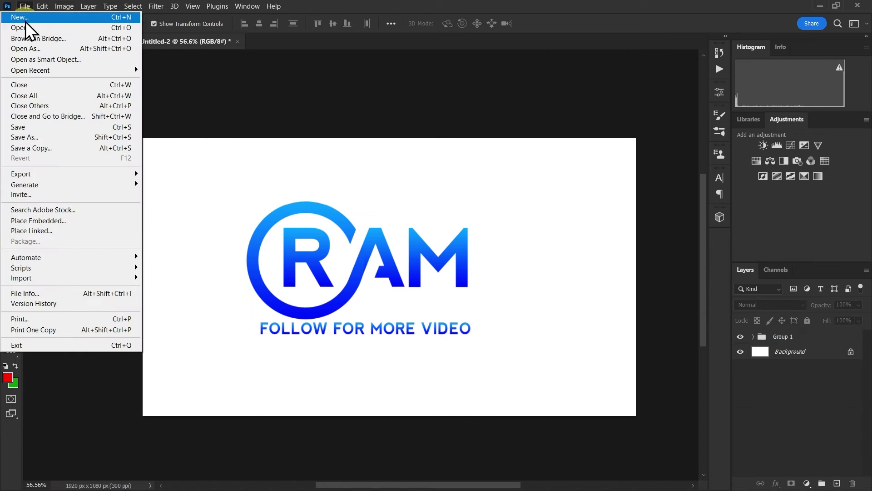
pyautogui.click(39, 27)
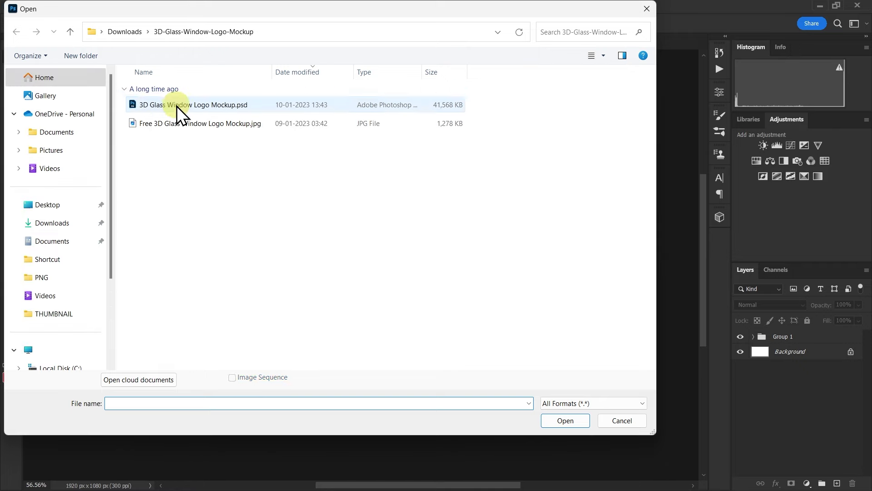
pyautogui.click(176, 105)
pyautogui.click(566, 420)
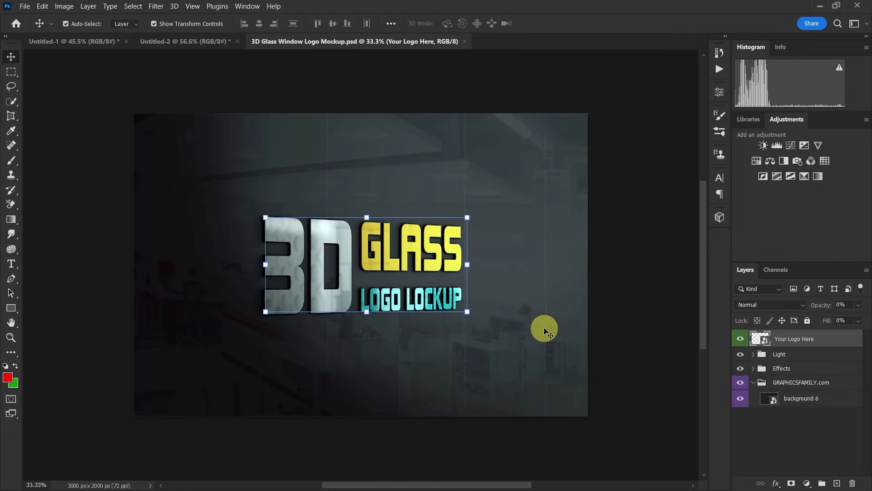
pyautogui.doubleClick(766, 341)
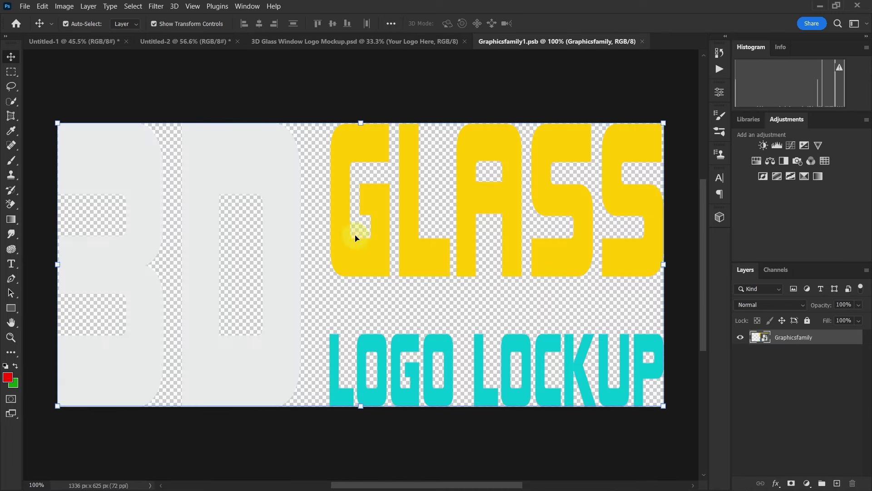
# Copy the RAM logo into the placeholder document, then enlarge and position it
pyautogui.click(172, 40)
pyautogui.moveTo(209, 176); pyautogui.dragTo(479, 356)
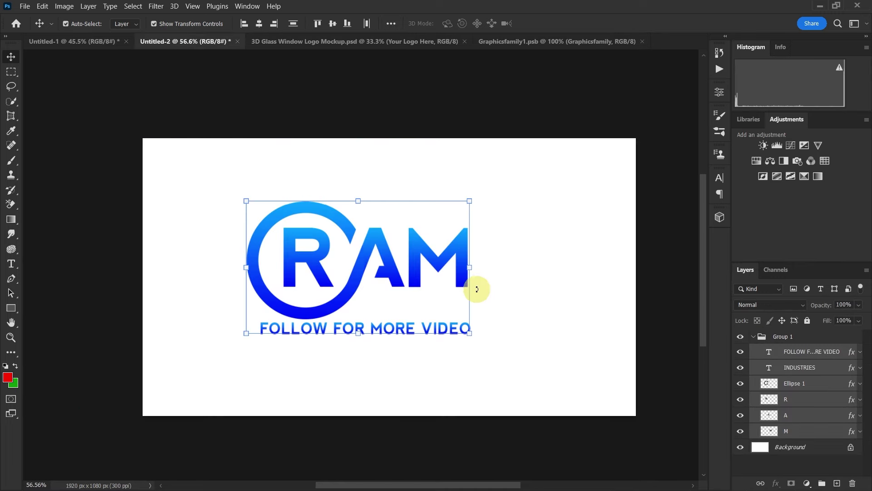
pyautogui.moveTo(383, 249)
pyautogui.mouseDown()
pyautogui.moveTo(440, 230)
pyautogui.moveTo(302, 220)
pyautogui.moveTo(305, 248)
pyautogui.moveTo(285, 238)
pyautogui.mouseUp()
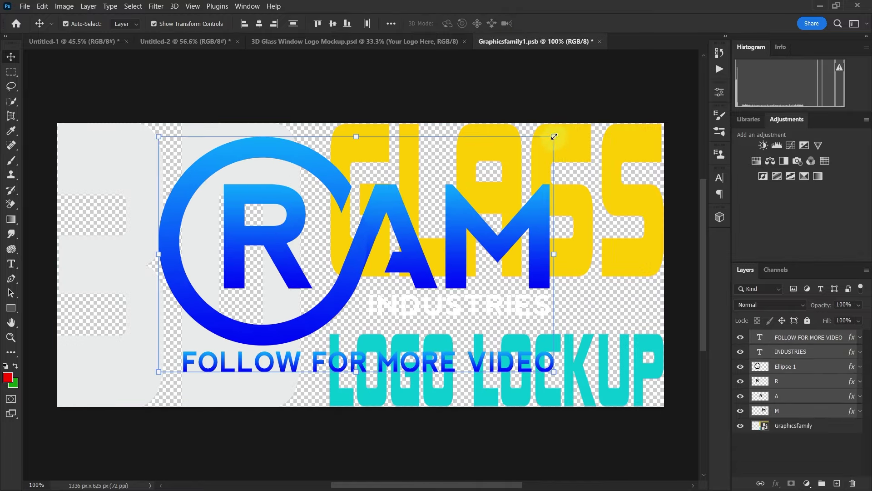
pyautogui.moveTo(554, 137); pyautogui.dragTo(599, 111)
pyautogui.moveTo(404, 222); pyautogui.dragTo(377, 244)
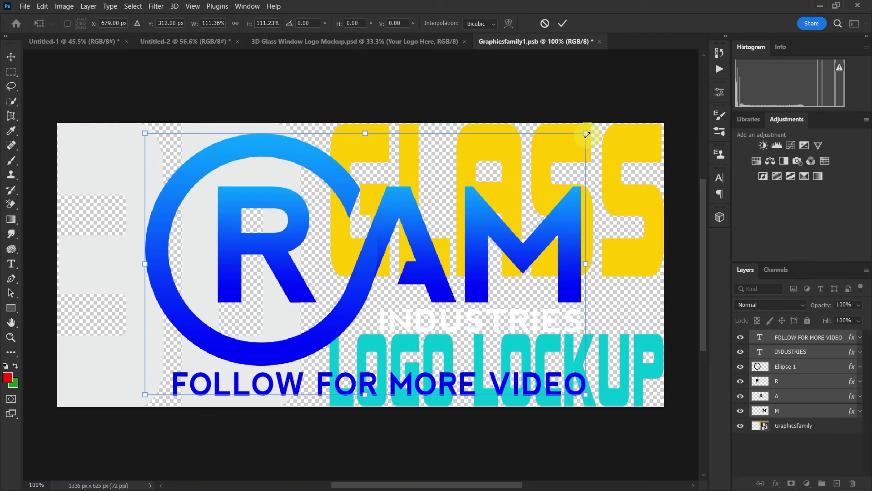
pyautogui.moveTo(584, 134); pyautogui.dragTo(608, 116)
pyautogui.moveTo(396, 228)
pyautogui.mouseDown()
pyautogui.moveTo(390, 233)
pyautogui.moveTo(406, 234)
pyautogui.mouseUp()
pyautogui.click(562, 23)
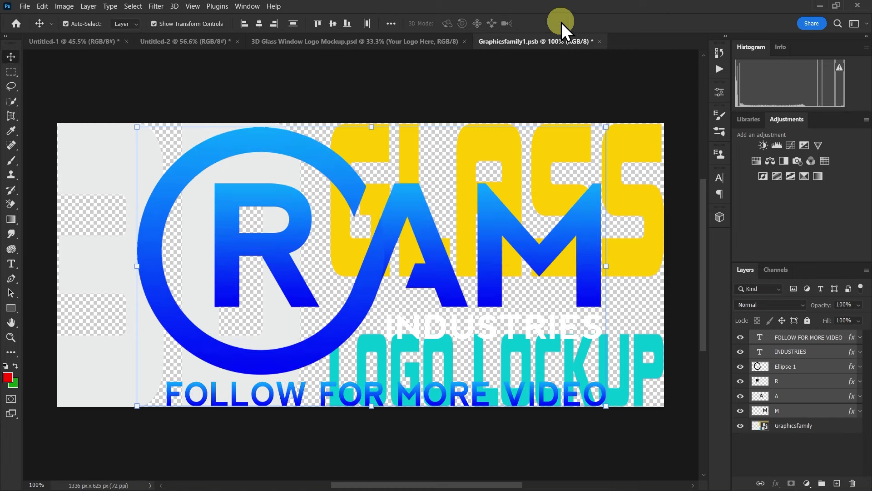
# Hide and delete the 3D GLASS placeholder layer, commit the logo size, and save
pyautogui.click(798, 427)
pyautogui.click(741, 426)
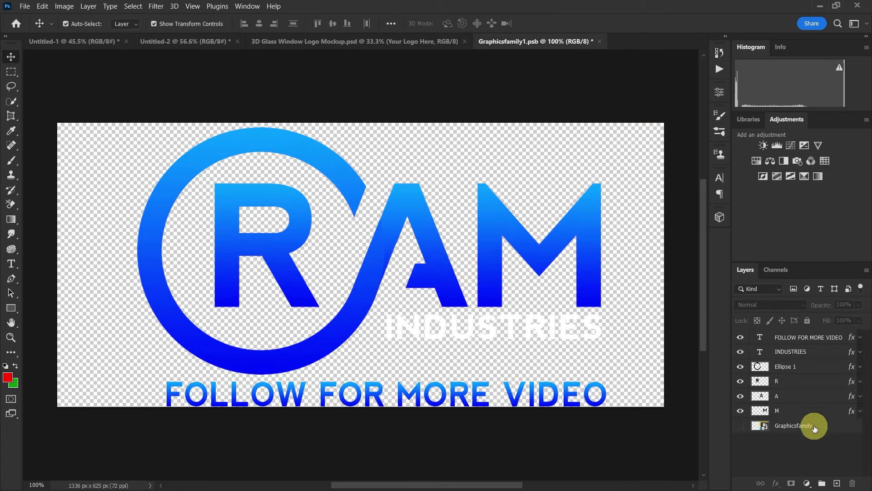
pyautogui.moveTo(814, 425); pyautogui.dragTo(852, 483)
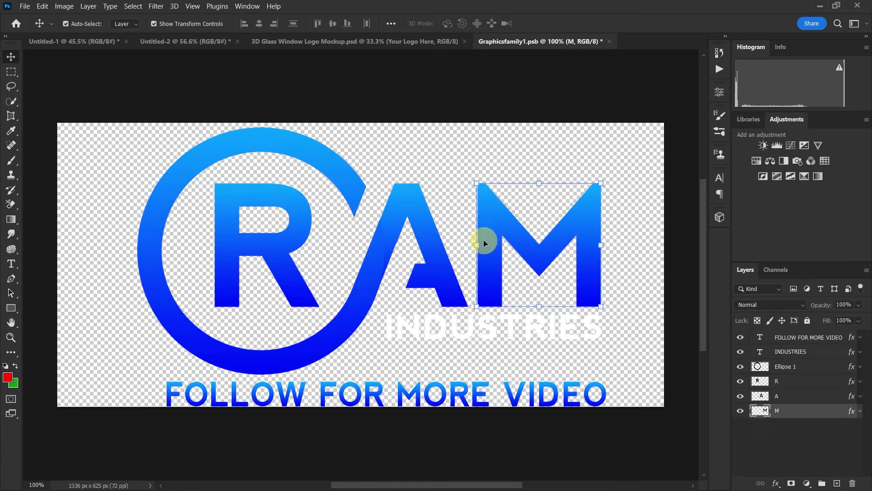
pyautogui.click(441, 198)
pyautogui.moveTo(95, 96)
pyautogui.mouseDown()
pyautogui.moveTo(608, 405)
pyautogui.moveTo(601, 396)
pyautogui.mouseUp()
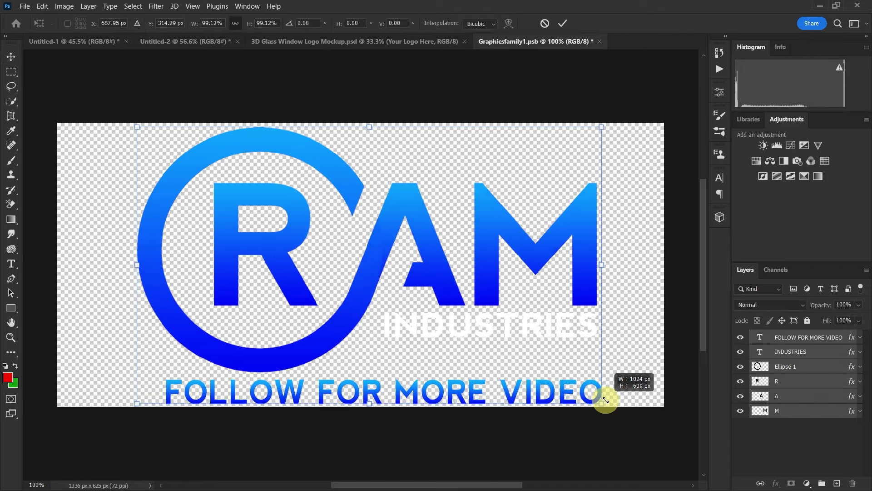
pyautogui.press('Return')
pyautogui.hotkey('ctrl', 's')
pyautogui.click(355, 42)
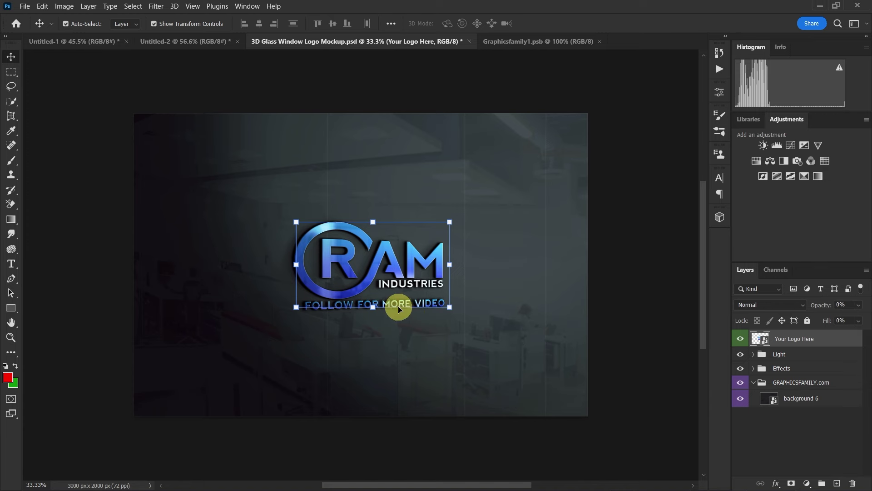
# Inspect the mockup's layers, with the Light group expanded over the glass-rendered RAM logo
pyautogui.click(497, 211)
pyautogui.scroll(2, 369, 306)
pyautogui.scroll(1, 369, 306)
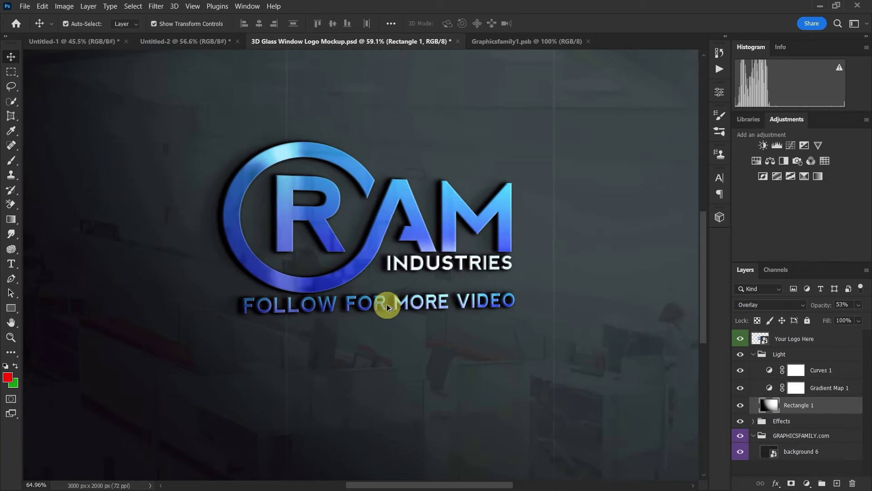